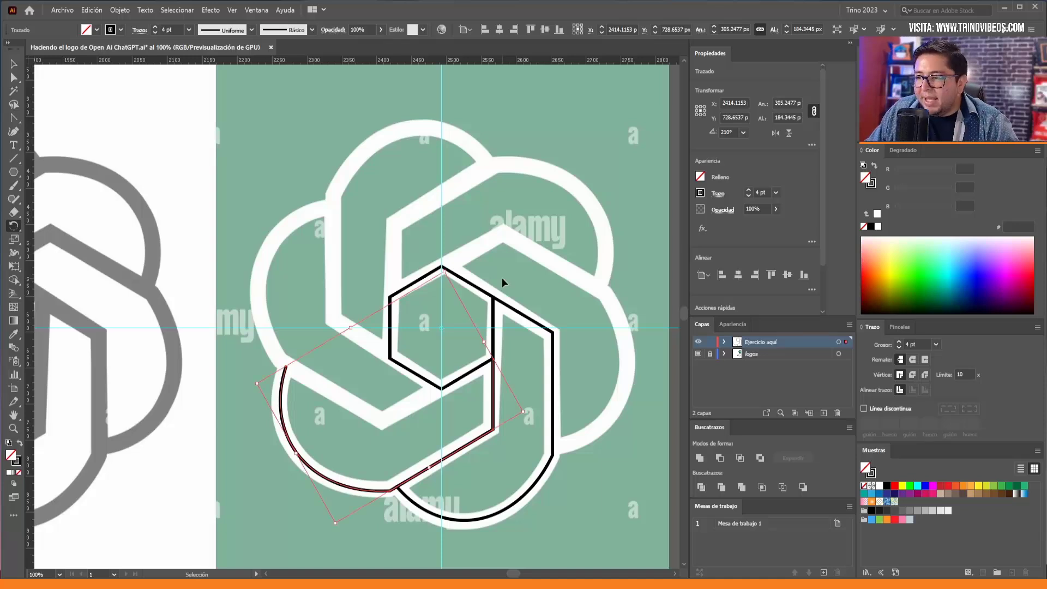
Repeat the rotated arc copy twice with Ctrl+D to complete the six-piece logo
{"action": "key", "text": "ctrl+d"}
{"action": "key", "text": "ctrl+d"}
{"action": "key", "text": "ctrl+d"}
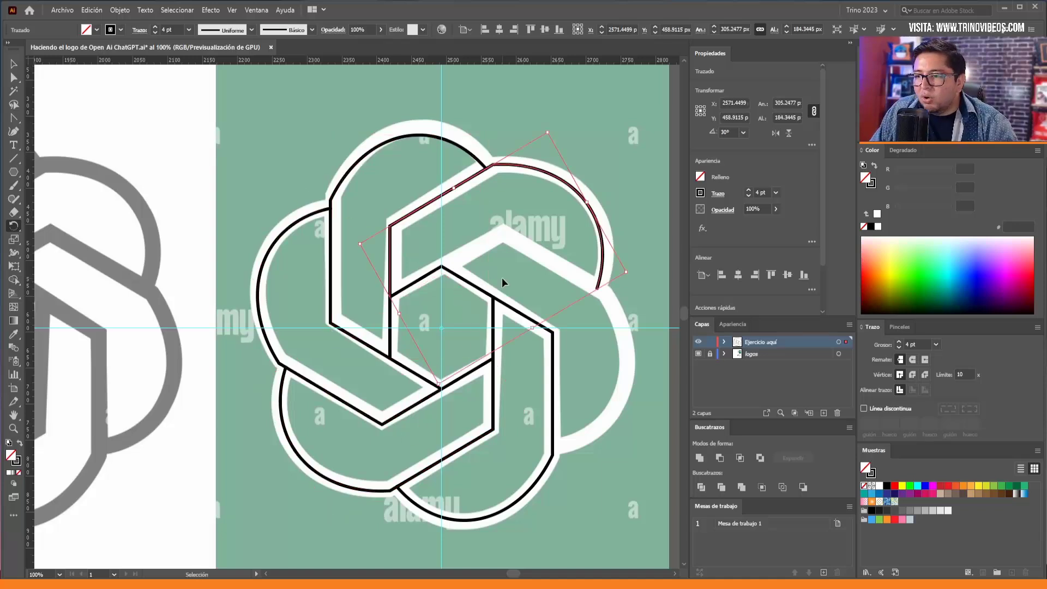
{"action": "key", "text": "ctrl+d"}
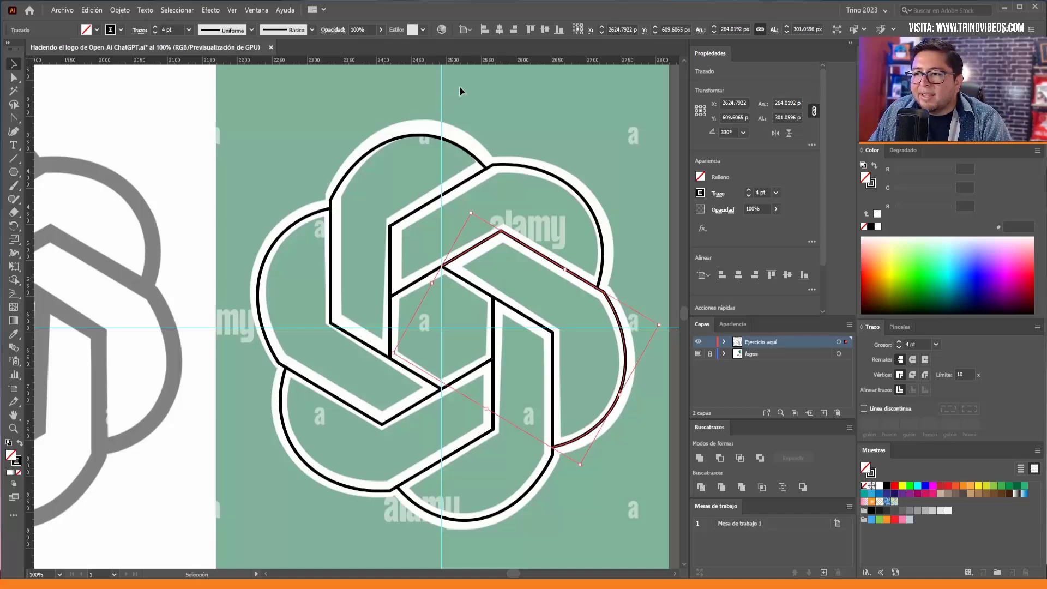
{"action": "left_click", "coordinate": [417, 90]}
Select all the logo pieces and move the finished logo to the right
{"action": "scroll", "coordinate": [215, 311], "scroll_direction": "down", "scroll_amount": 2}
{"action": "key", "text": "ctrl+a"}
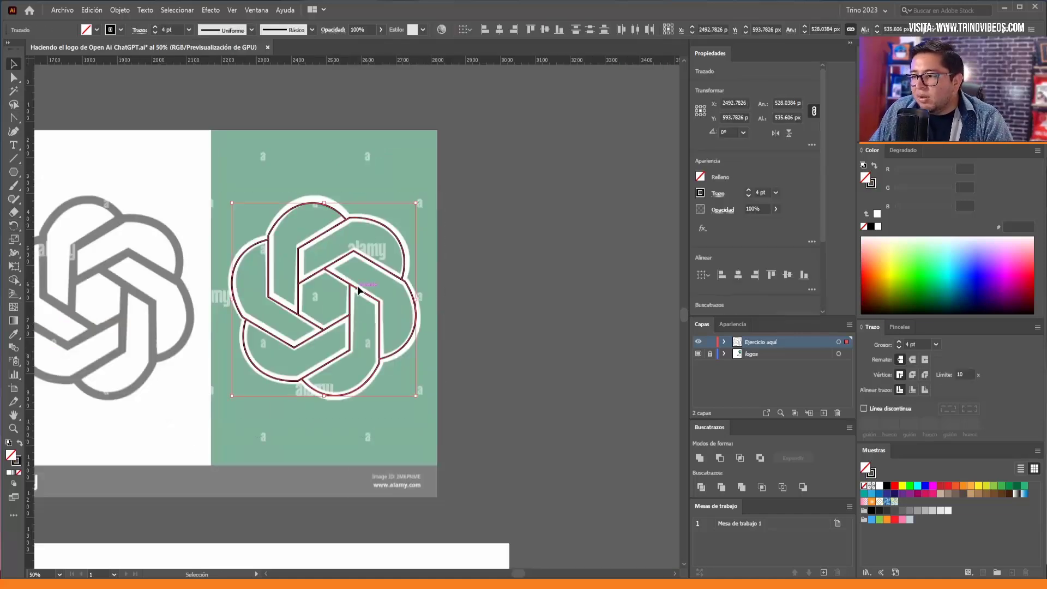
{"action": "right_click", "coordinate": [358, 289]}
{"action": "left_click", "coordinate": [382, 351]}
{"action": "left_click_drag", "start_coordinate": [338, 280], "coordinate": [574, 290]}
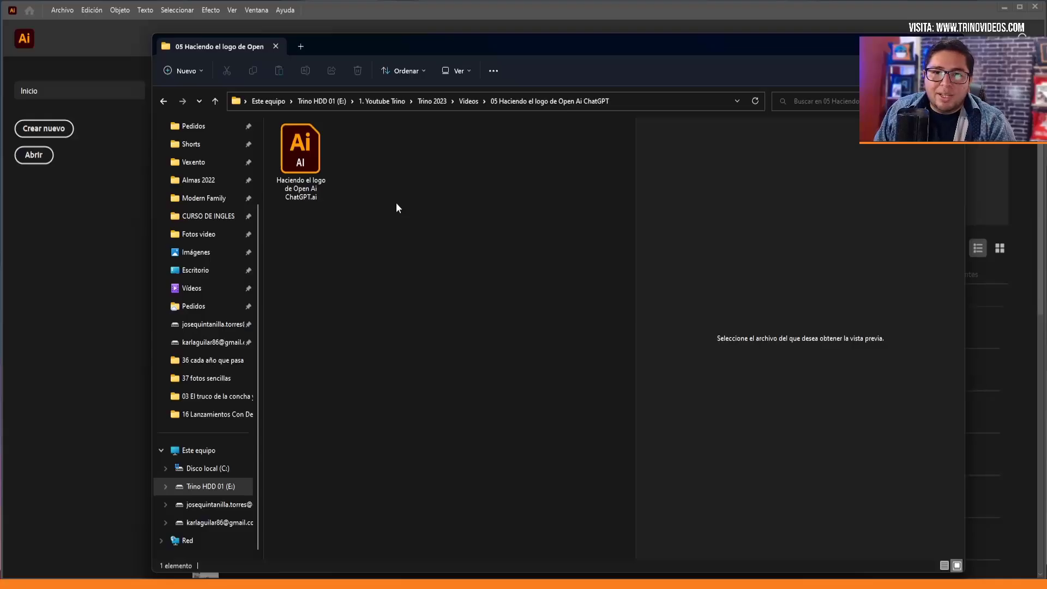
Open 'Haciendo el logo de Open Ai ChatGPT.ai' from the project folder
{"action": "left_click", "coordinate": [304, 165]}
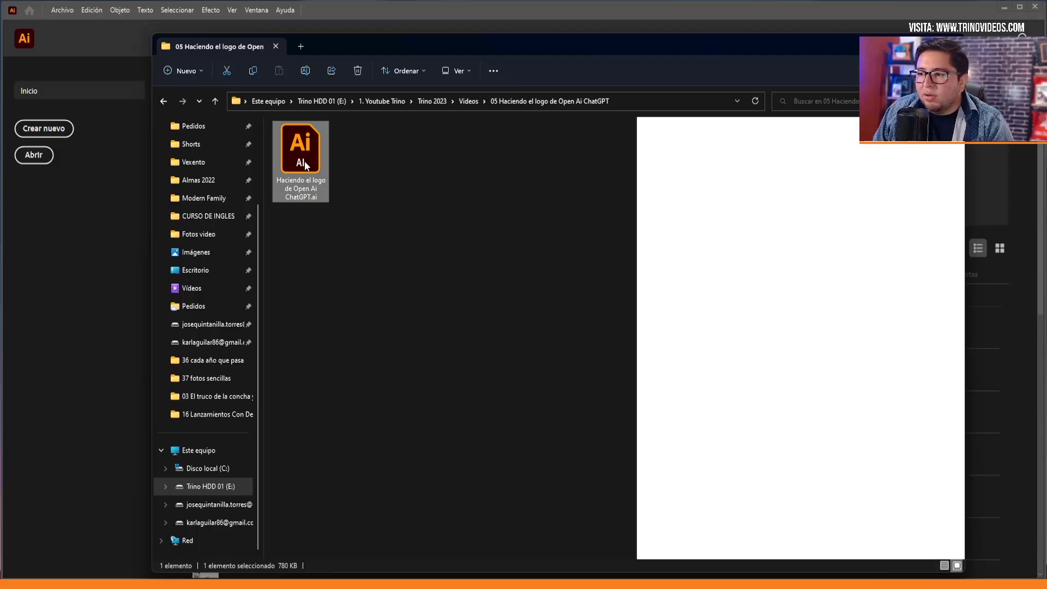
{"action": "double_click", "coordinate": [305, 165]}
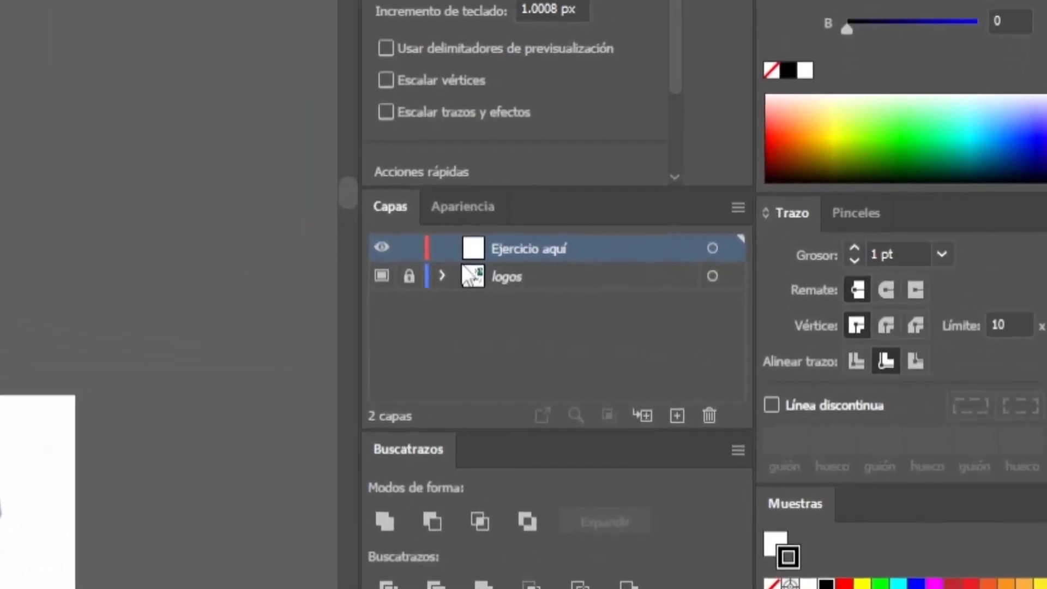
{"action": "left_click", "coordinate": [510, 278]}
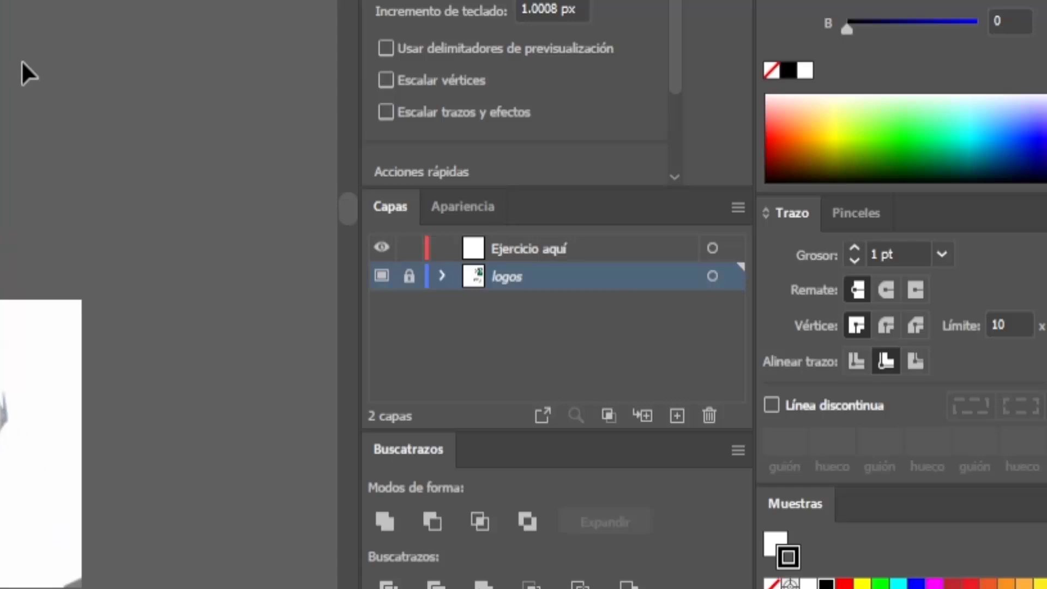
{"action": "left_click", "coordinate": [547, 252]}
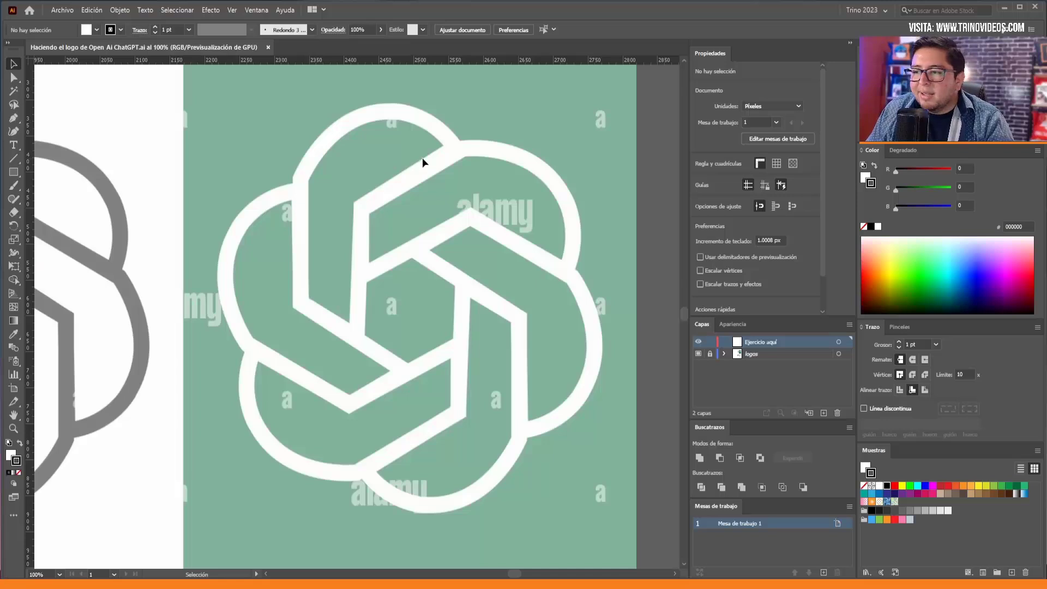
Zoom in and draw a hexagon over the logo's centre with the Polygon tool
{"action": "key", "text": "ctrl+plus"}
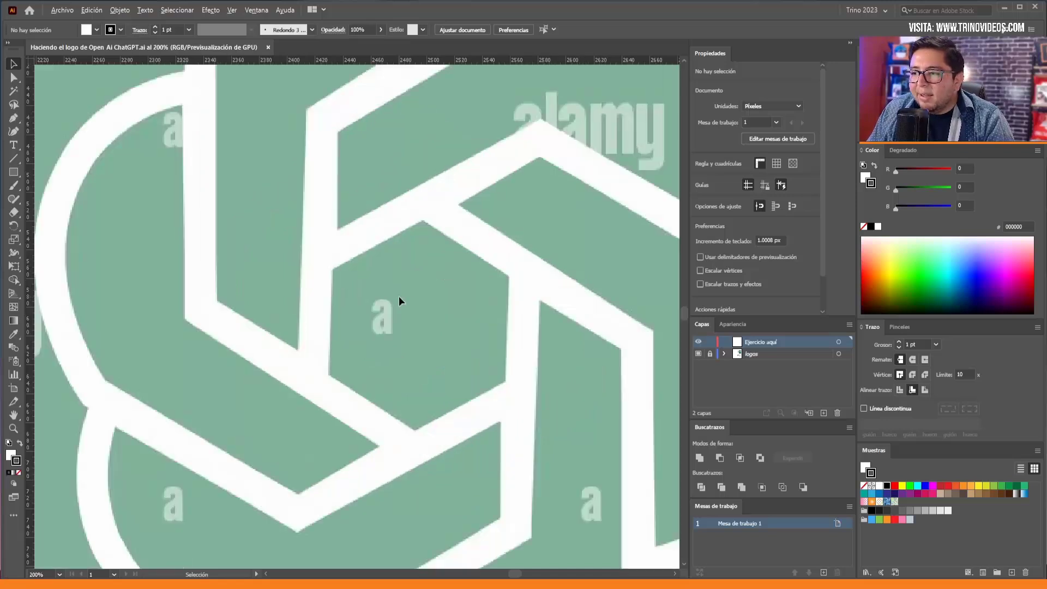
{"action": "key", "text": "ctrl+plus"}
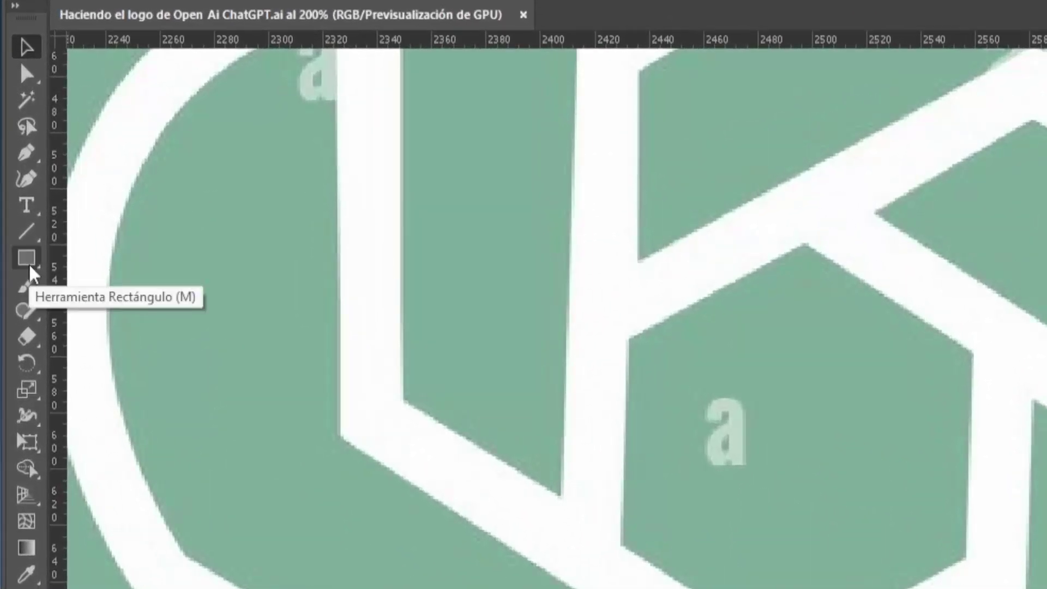
{"action": "right_click", "coordinate": [30, 268]}
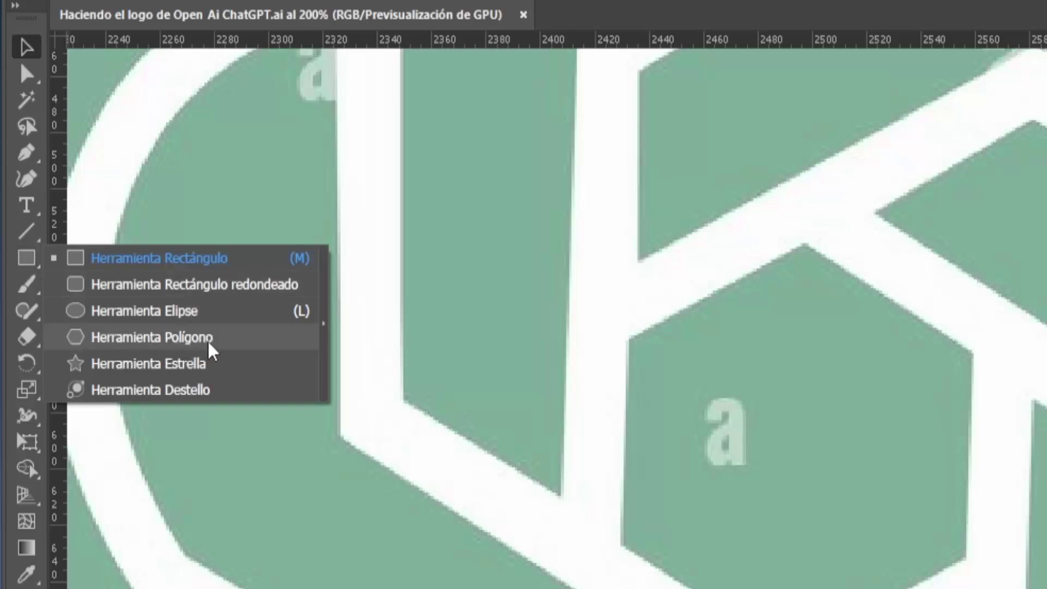
{"action": "left_click", "coordinate": [210, 338]}
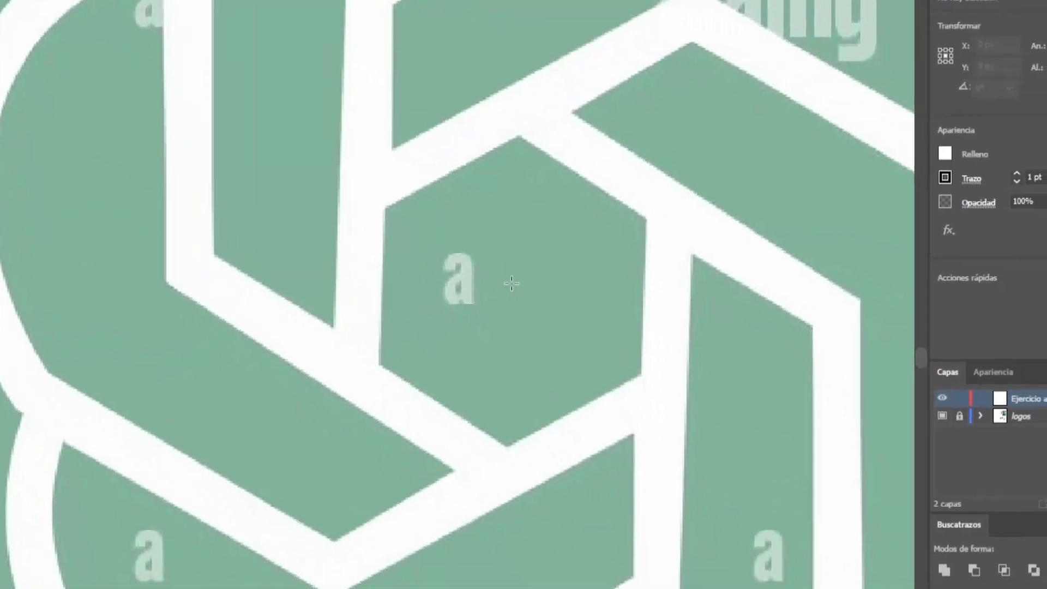
{"action": "left_click_drag", "start_coordinate": [511, 288], "coordinate": [611, 391]}
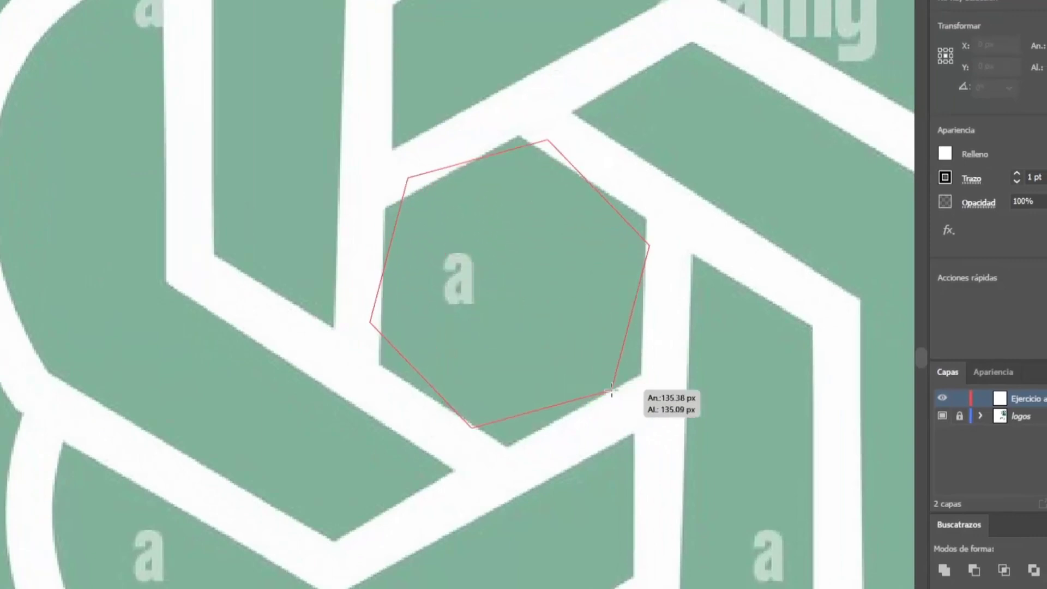
Straighten the hexagon and rotate it to 270° so a vertex points up
{"action": "mouse_move", "coordinate": [611, 390]}
{"action": "left_mouse_down"}
{"action": "mouse_move", "coordinate": [625, 381]}
{"action": "mouse_move", "coordinate": [631, 398]}
{"action": "left_mouse_up"}
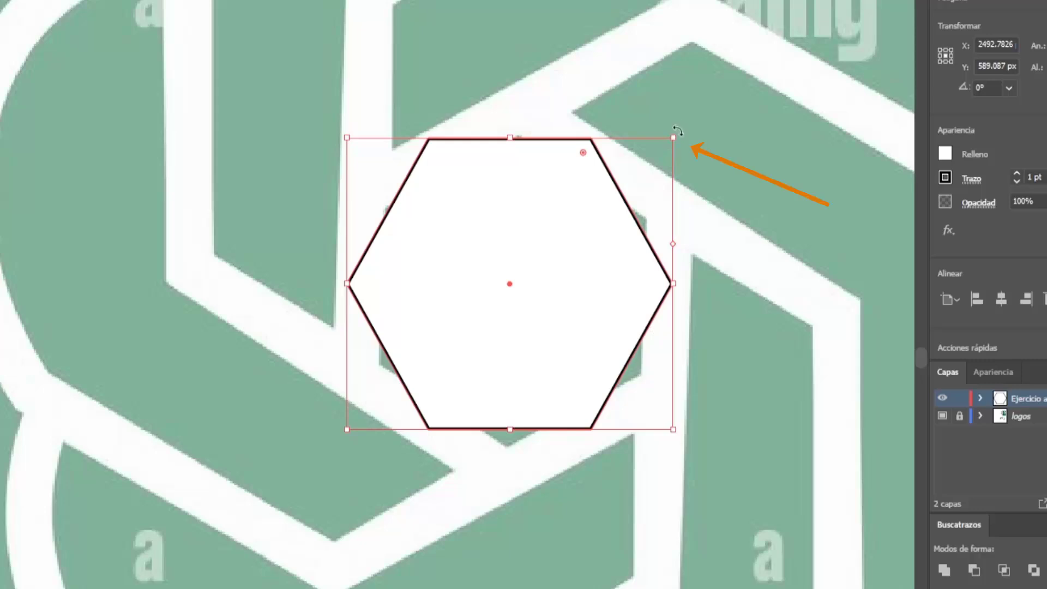
{"action": "left_click_drag", "start_coordinate": [677, 130], "coordinate": [696, 298]}
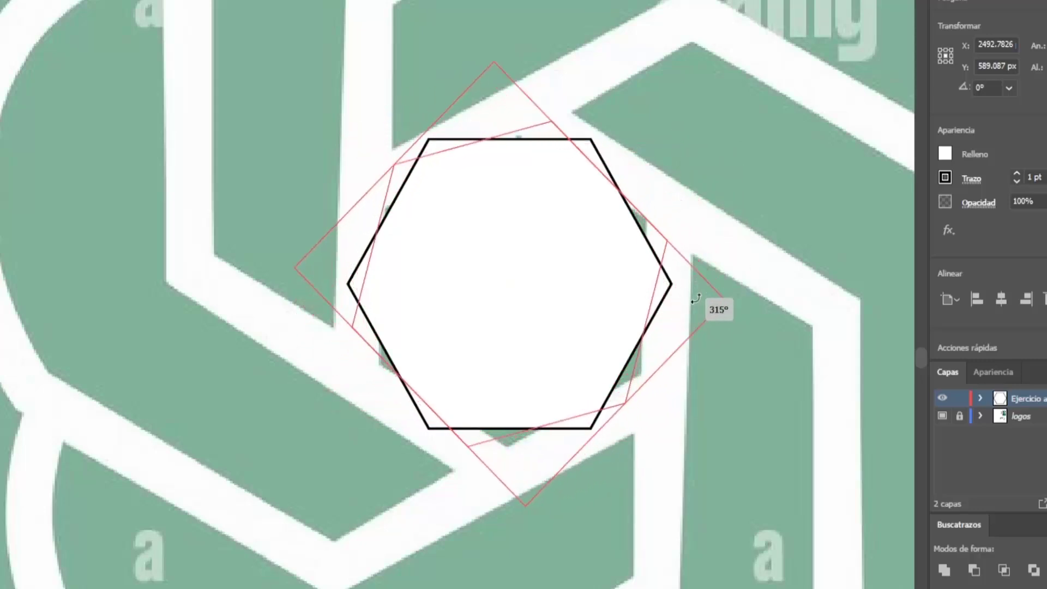
{"action": "left_click_drag", "start_coordinate": [694, 299], "coordinate": [628, 378]}
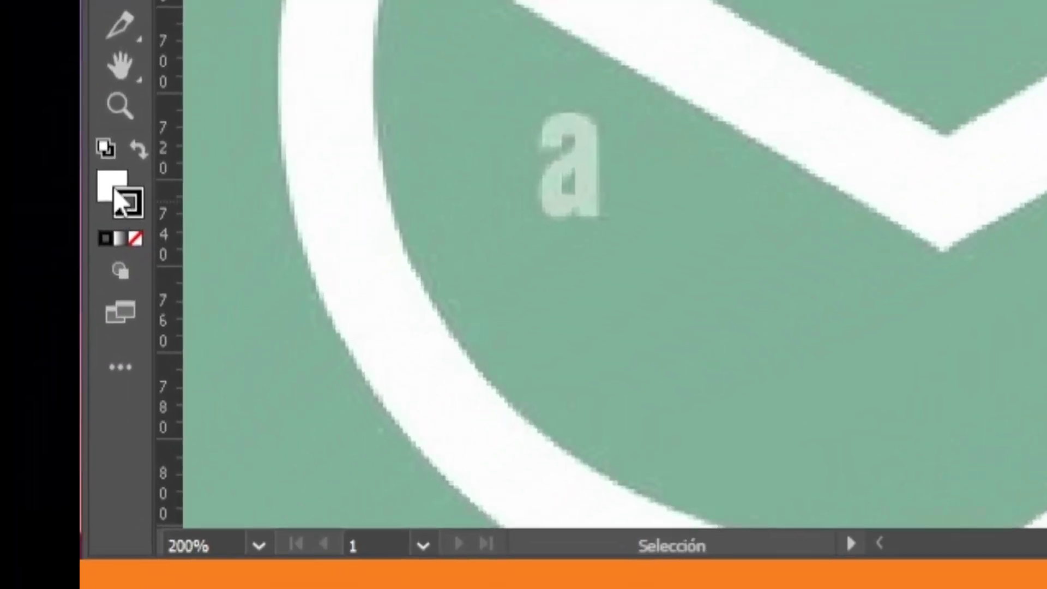
Remove the hexagon's fill, give it a 4 pt stroke, and fit it over the central hexagon
{"action": "left_click", "coordinate": [134, 239]}
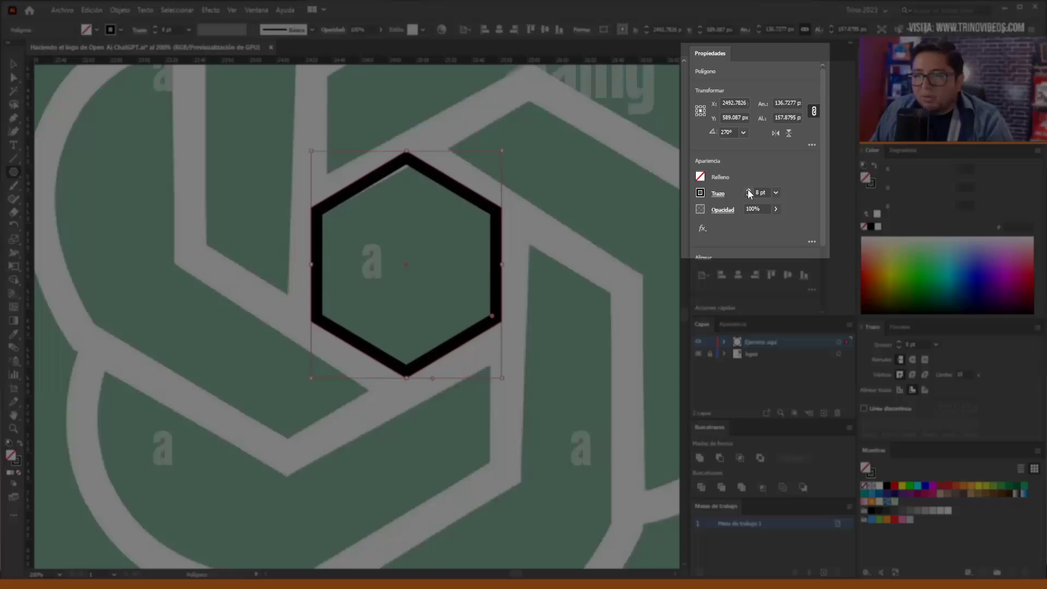
{"action": "left_click", "coordinate": [748, 195]}
{"action": "left_click", "coordinate": [749, 195]}
{"action": "left_click", "coordinate": [748, 195]}
{"action": "left_click", "coordinate": [749, 195]}
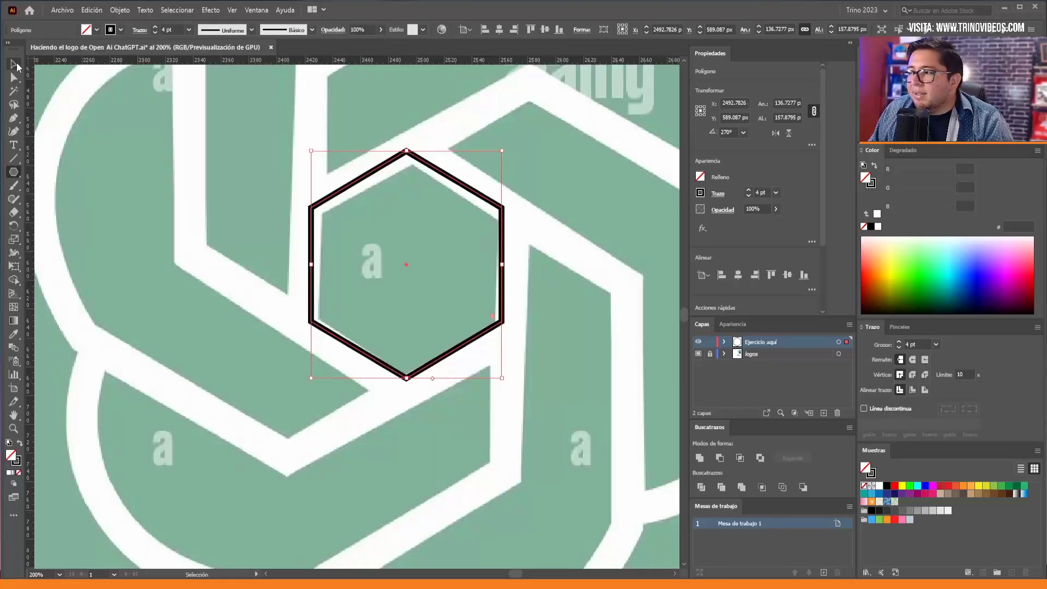
{"action": "left_click", "coordinate": [16, 65]}
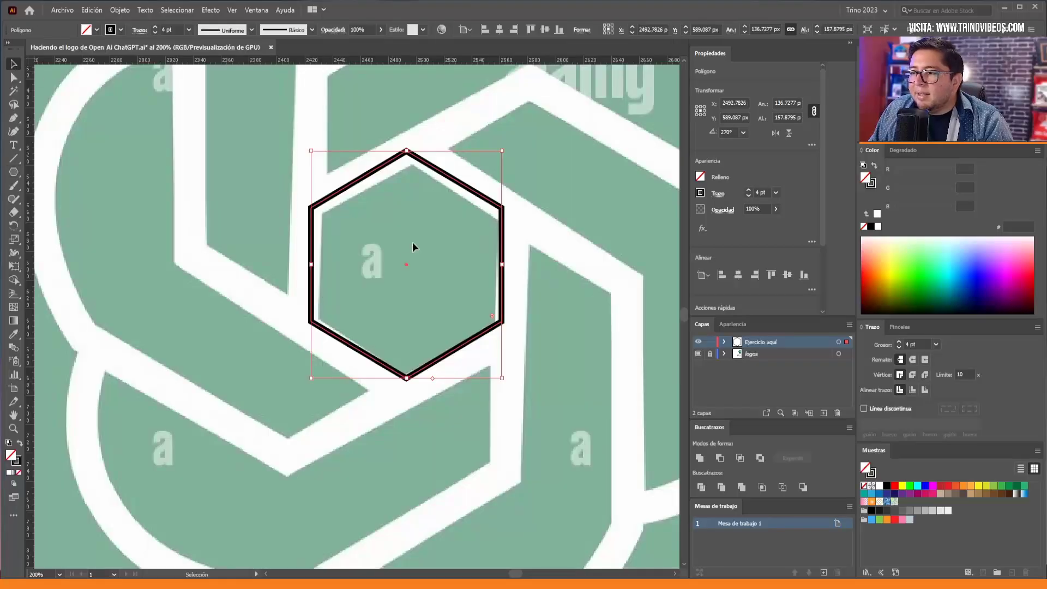
{"action": "left_click_drag", "start_coordinate": [407, 264], "coordinate": [407, 270]}
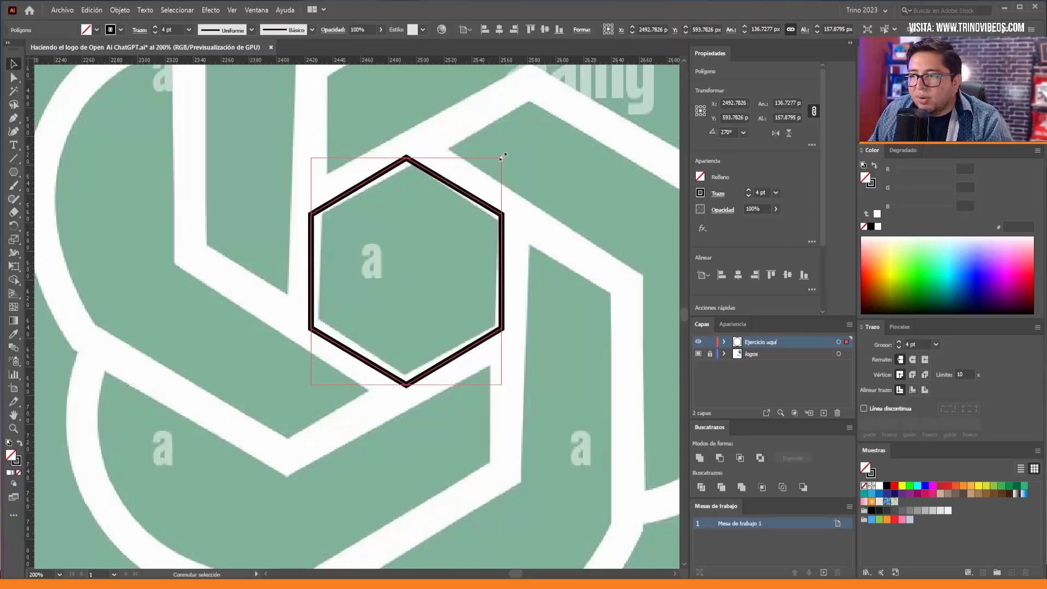
{"action": "left_click_drag", "start_coordinate": [502, 156], "coordinate": [510, 151]}
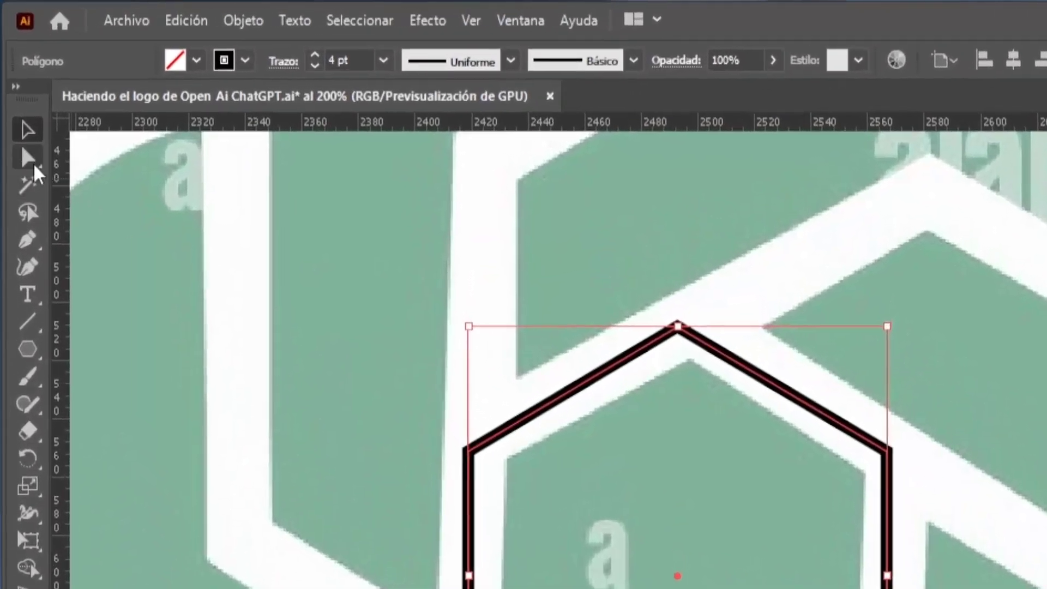
Alt-drag a copy of the hexagon's upper-right edge onto the diagonal white band using Direct Selection
{"action": "left_click", "coordinate": [34, 166]}
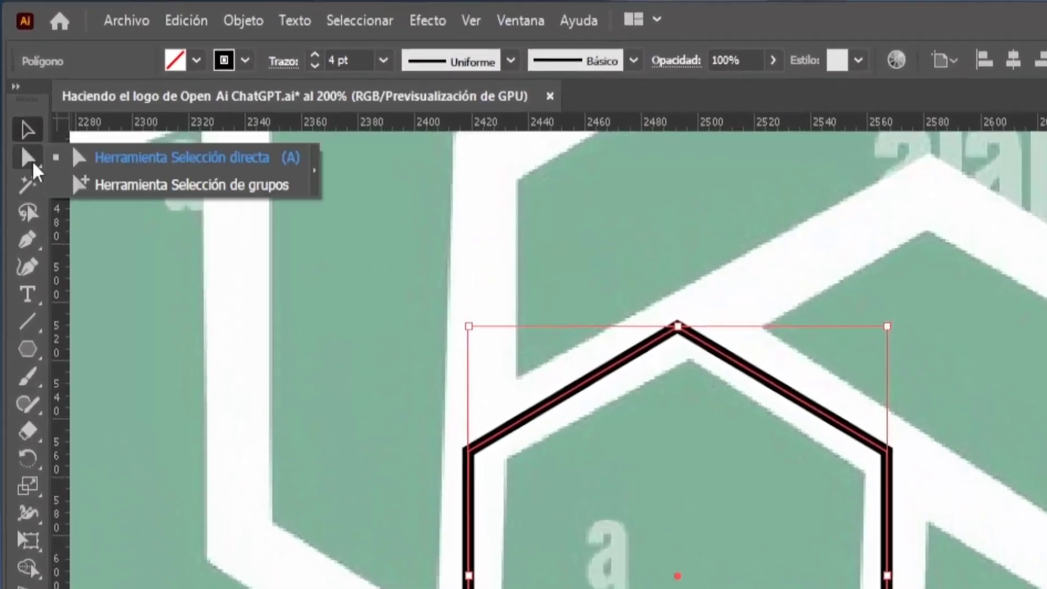
{"action": "left_click", "coordinate": [167, 163]}
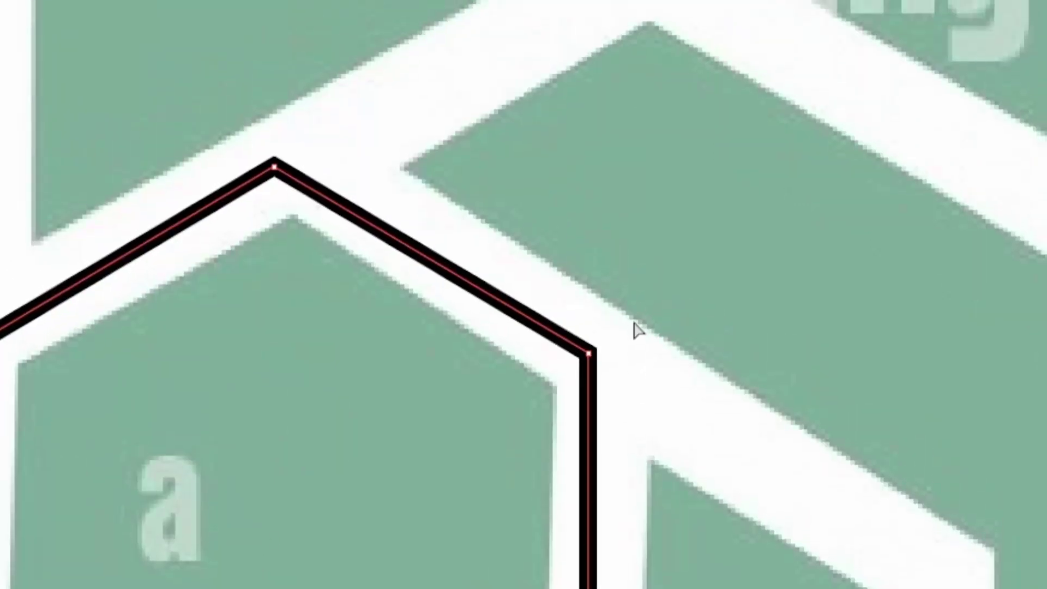
{"action": "key", "text": "v"}
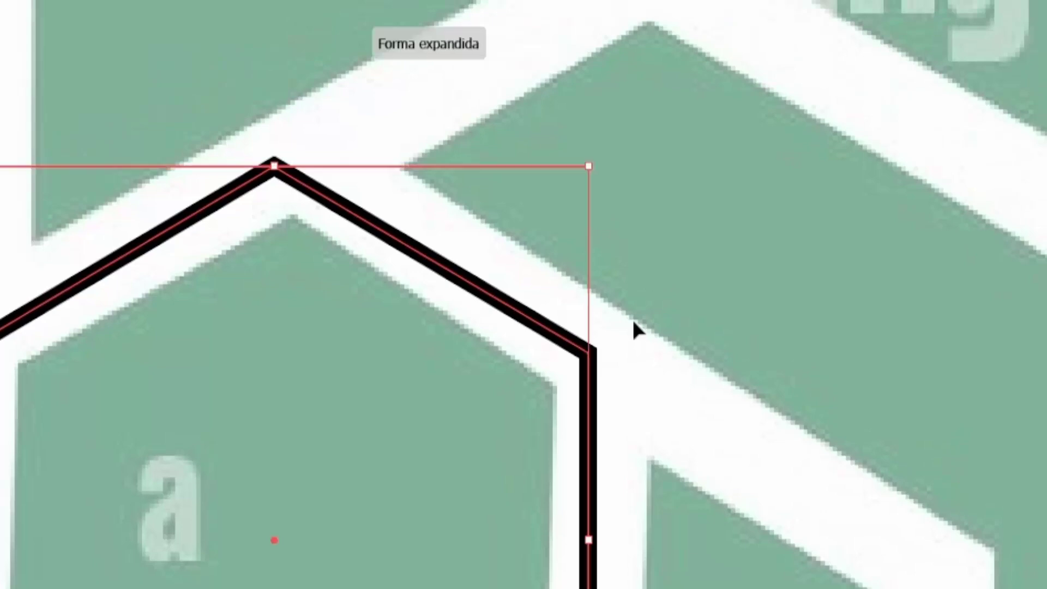
{"action": "key", "text": "a"}
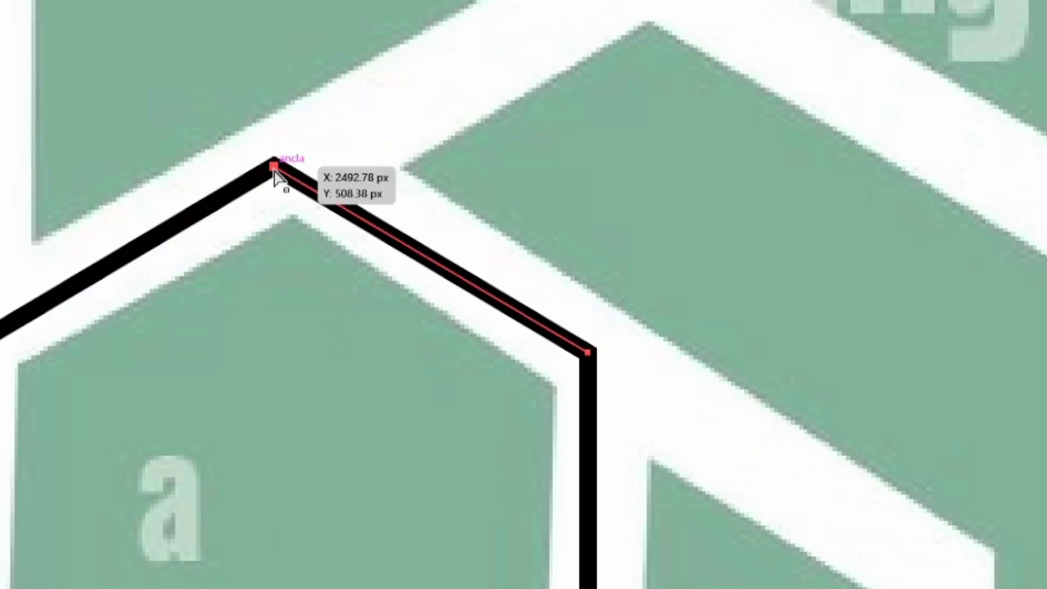
{"action": "left_click_drag", "start_coordinate": [273, 166], "coordinate": [591, 364]}
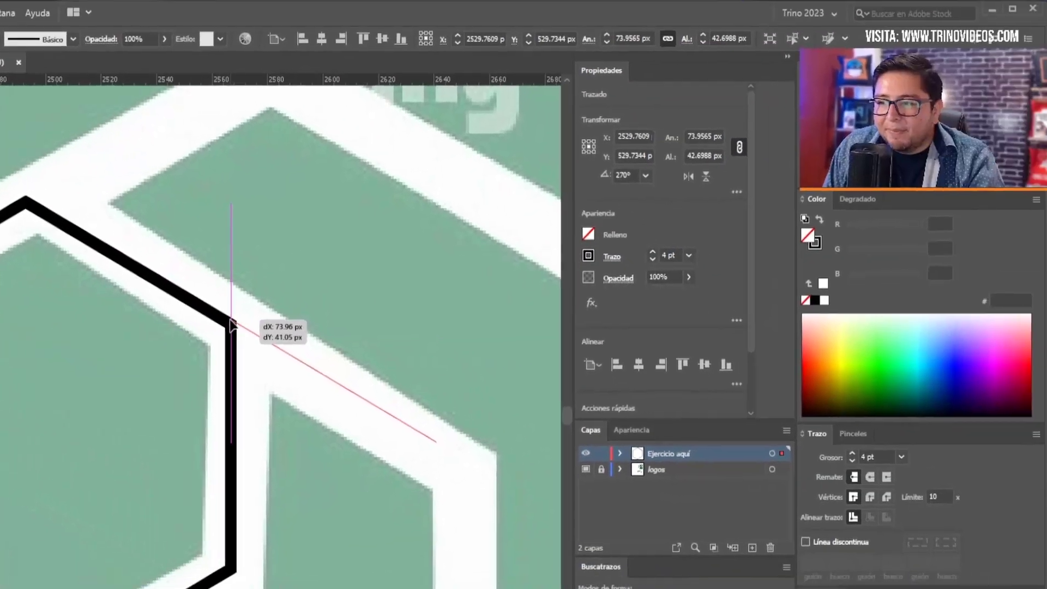
{"action": "left_click_drag", "start_coordinate": [592, 365], "coordinate": [229, 324]}
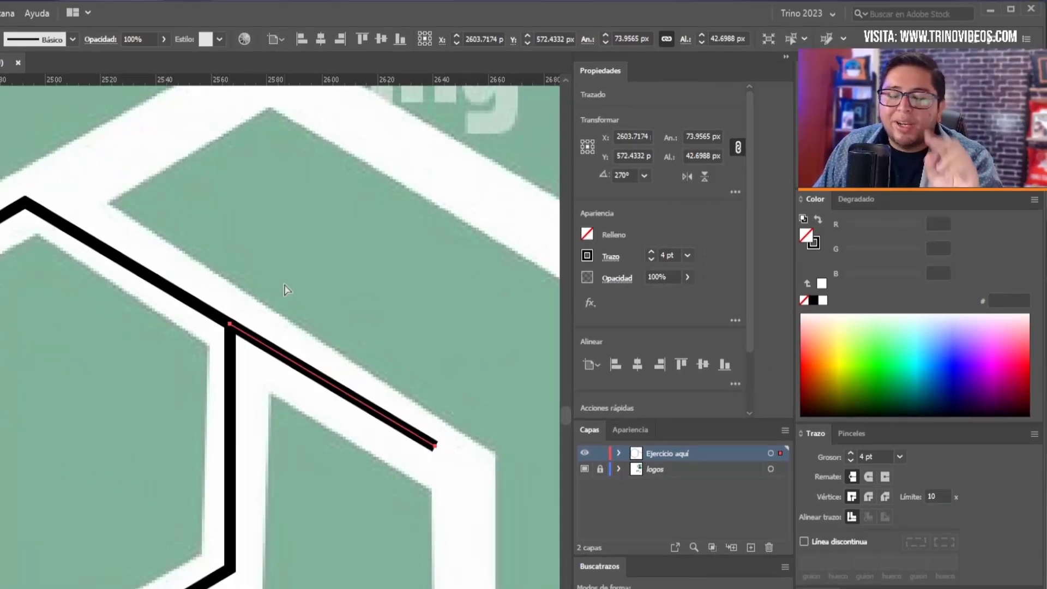
In Outline view, snap the line's start to the hexagon corner and enable Smart Guides
{"action": "scroll", "coordinate": [204, 351], "scroll_direction": "up", "scroll_amount": 5}
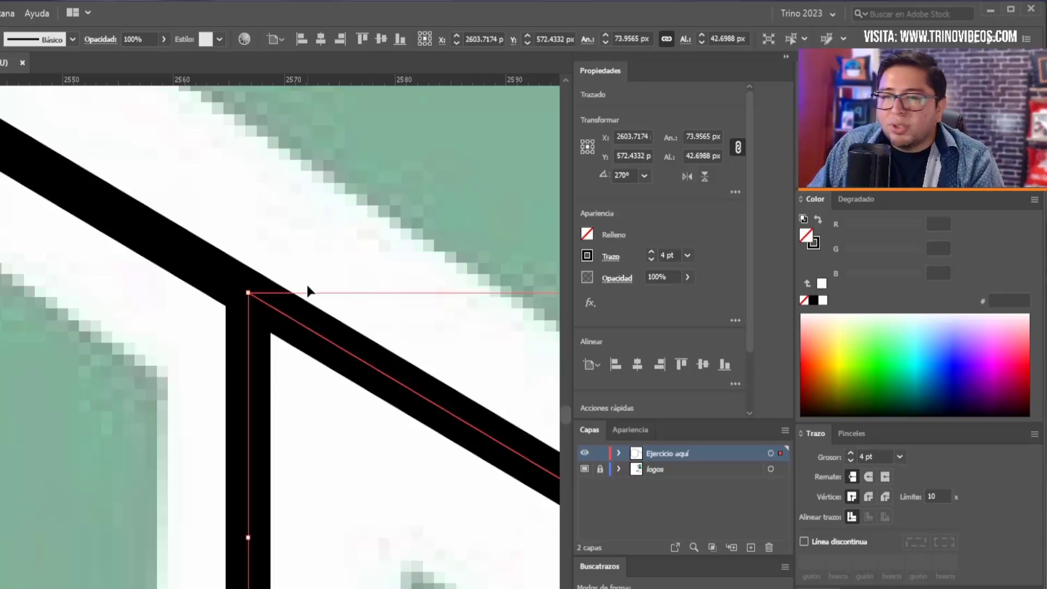
{"action": "key", "text": "ctrl+y"}
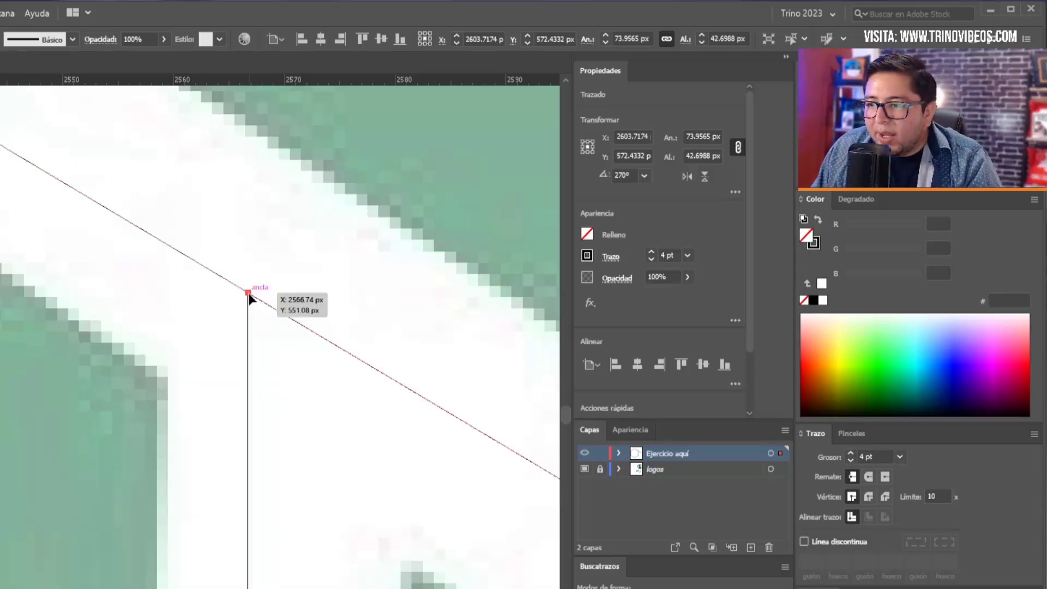
{"action": "mouse_move", "coordinate": [248, 293]}
{"action": "left_mouse_down"}
{"action": "mouse_move", "coordinate": [350, 224]}
{"action": "mouse_move", "coordinate": [249, 295]}
{"action": "left_mouse_up"}
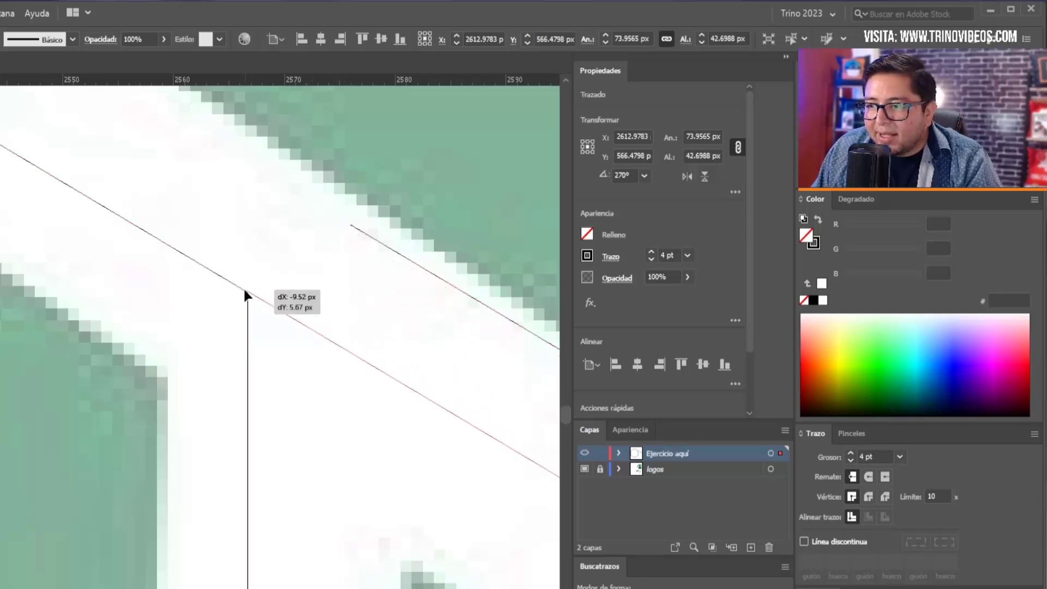
{"action": "left_click_drag", "start_coordinate": [248, 296], "coordinate": [248, 295]}
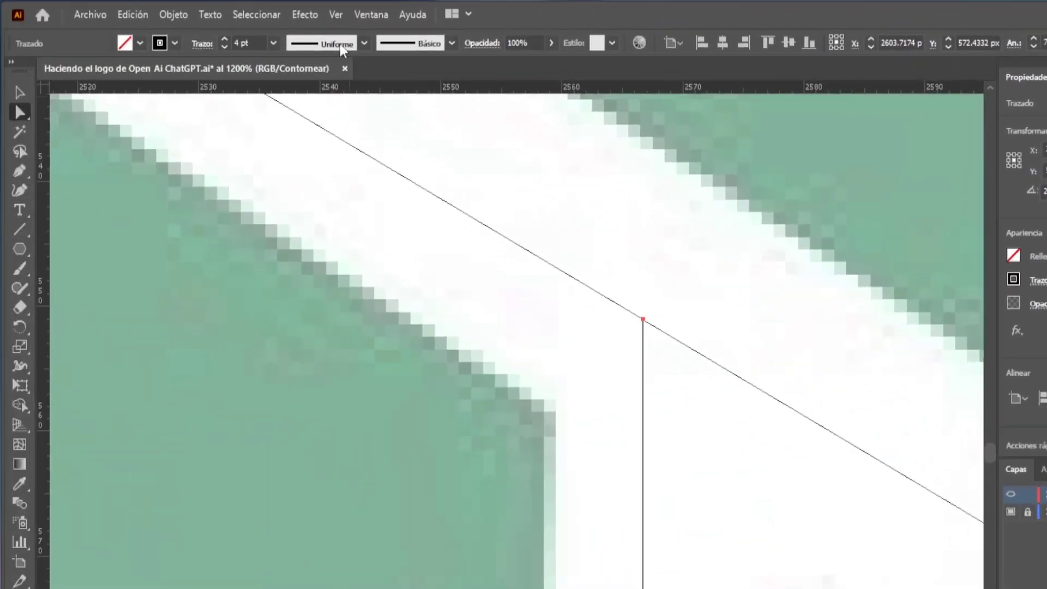
{"action": "left_click", "coordinate": [335, 14]}
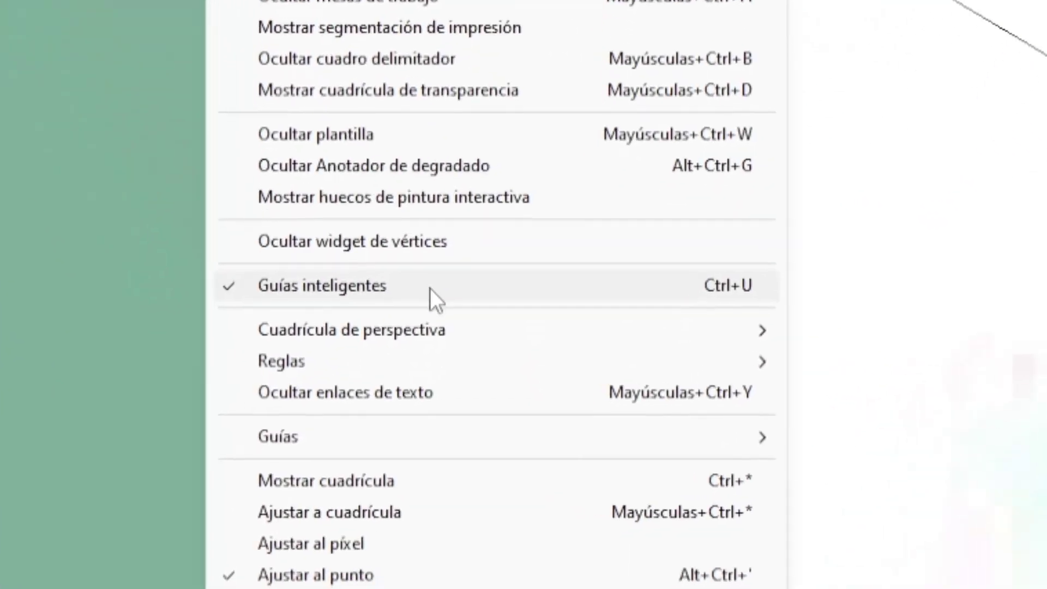
{"action": "left_click", "coordinate": [712, 292]}
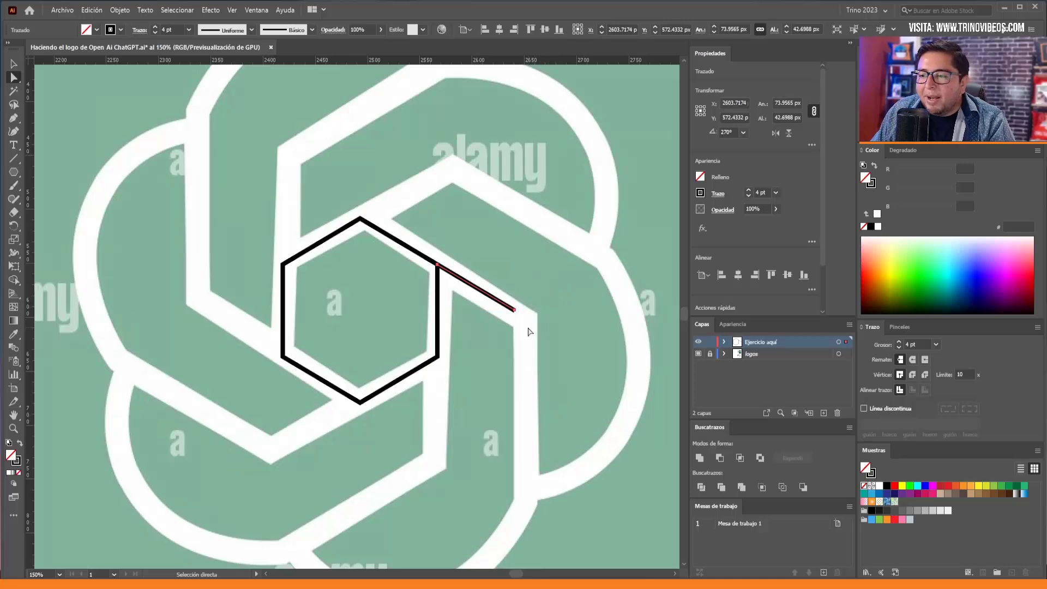
Extend the line's end anchor along its direction to where the white band turns down
{"action": "scroll", "coordinate": [528, 331], "scroll_direction": "up", "scroll_amount": 3}
{"action": "scroll", "coordinate": [552, 327], "scroll_direction": "up", "scroll_amount": 2}
{"action": "scroll", "coordinate": [547, 339], "scroll_direction": "down", "scroll_amount": 1}
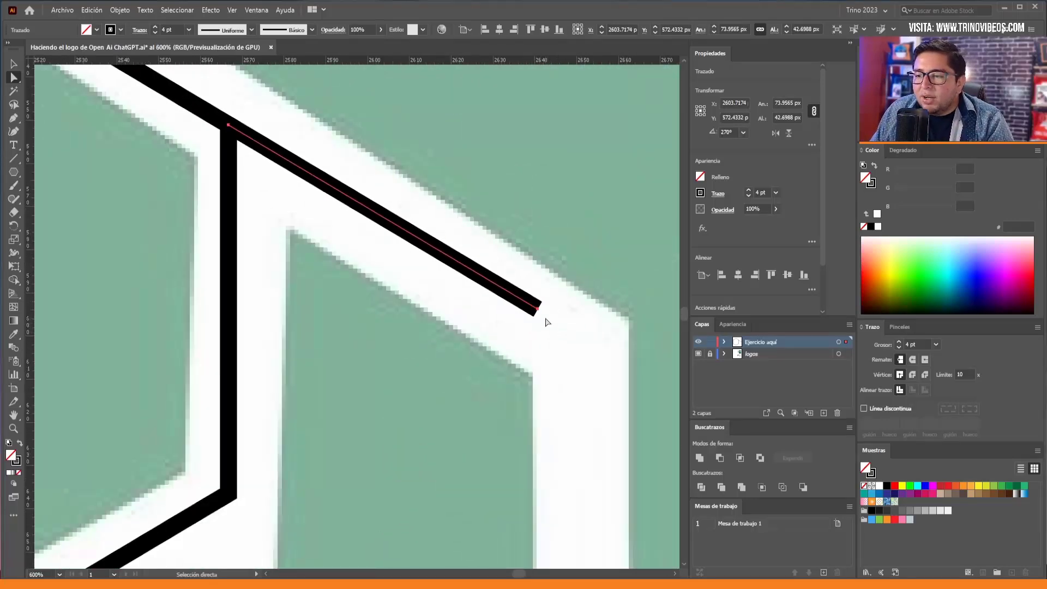
{"action": "left_click_drag", "start_coordinate": [540, 315], "coordinate": [538, 314]}
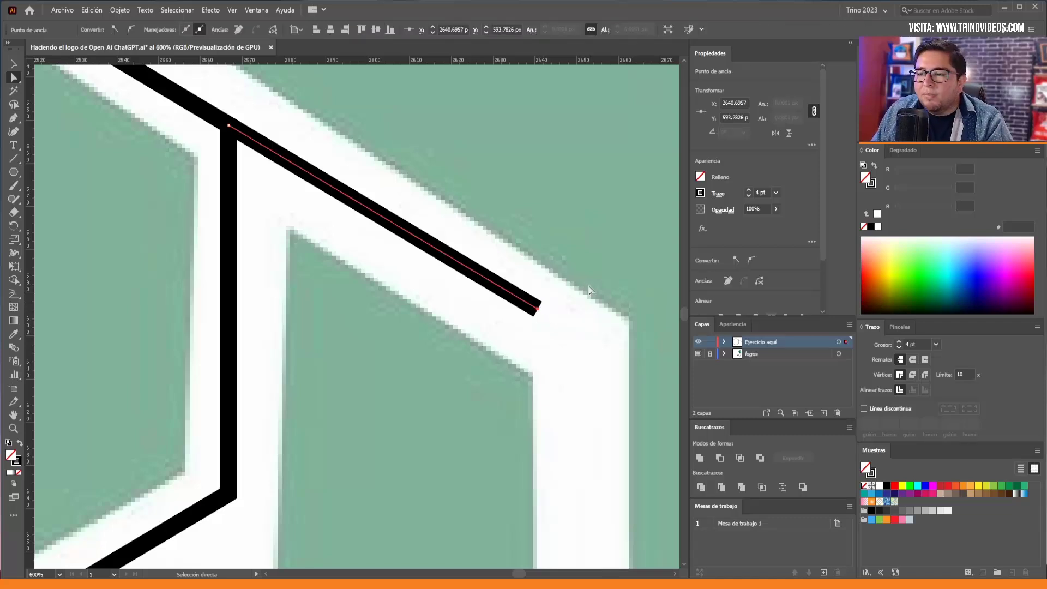
{"action": "left_click_drag", "start_coordinate": [538, 314], "coordinate": [561, 327]}
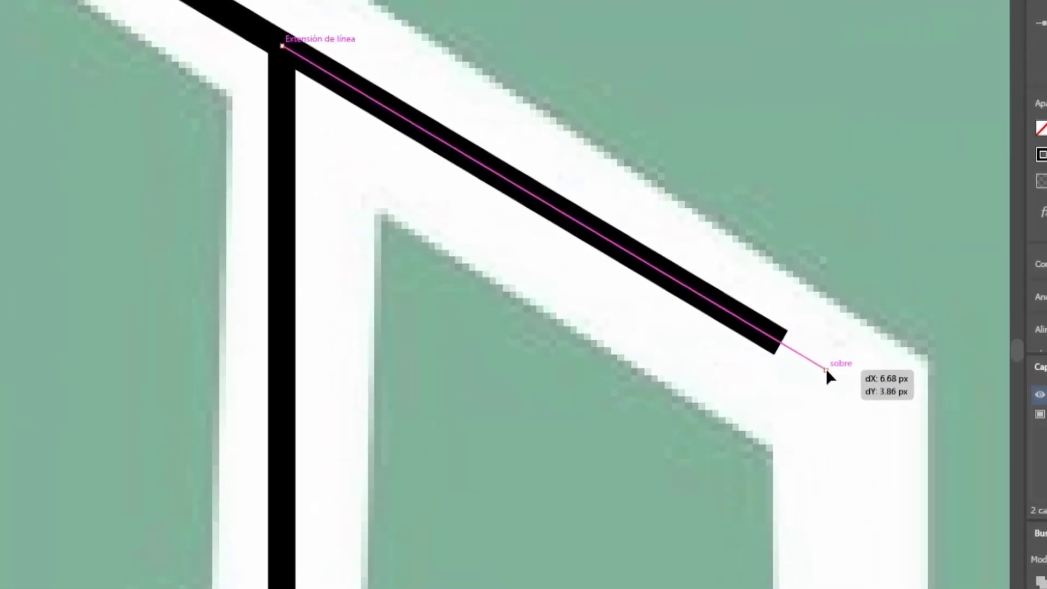
{"action": "left_click_drag", "start_coordinate": [826, 369], "coordinate": [826, 370]}
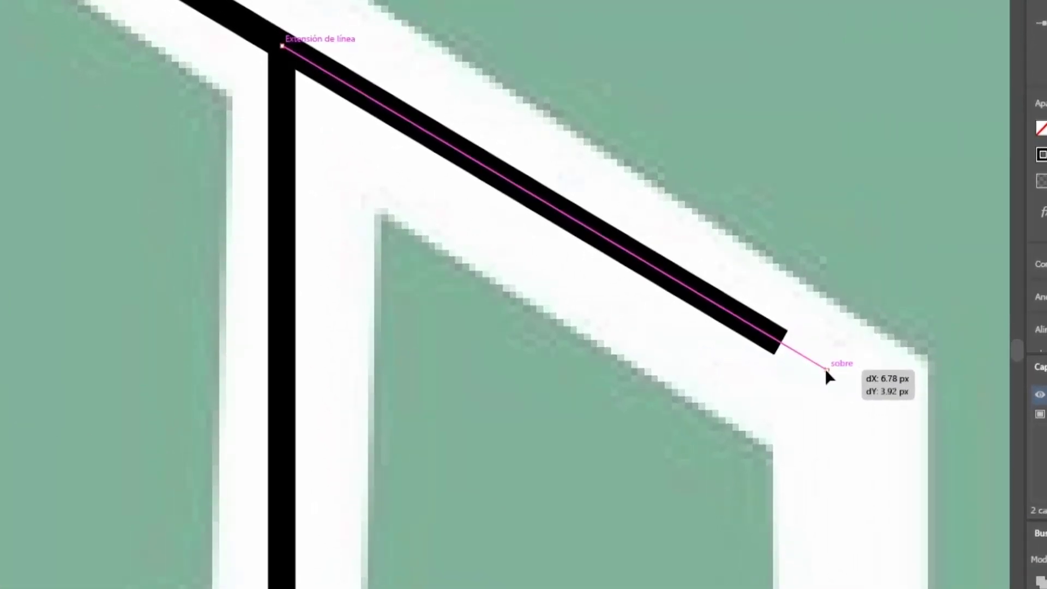
{"action": "mouse_move", "coordinate": [826, 369]}
{"action": "left_mouse_down"}
{"action": "mouse_move", "coordinate": [862, 389]}
{"action": "mouse_move", "coordinate": [835, 415]}
{"action": "mouse_move", "coordinate": [857, 389]}
{"action": "left_mouse_up"}
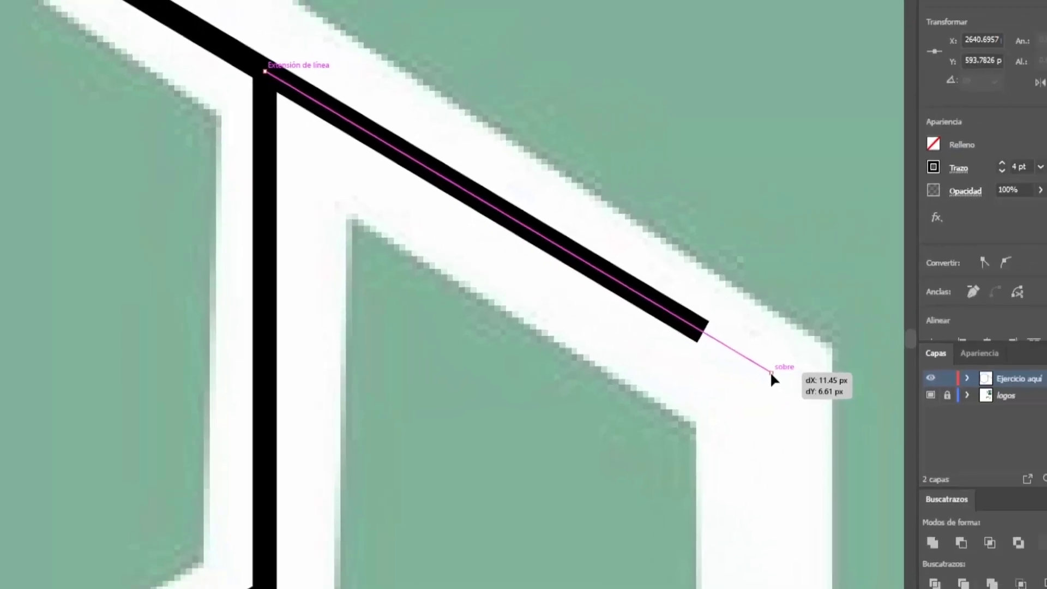
{"action": "left_click_drag", "start_coordinate": [857, 388], "coordinate": [858, 389]}
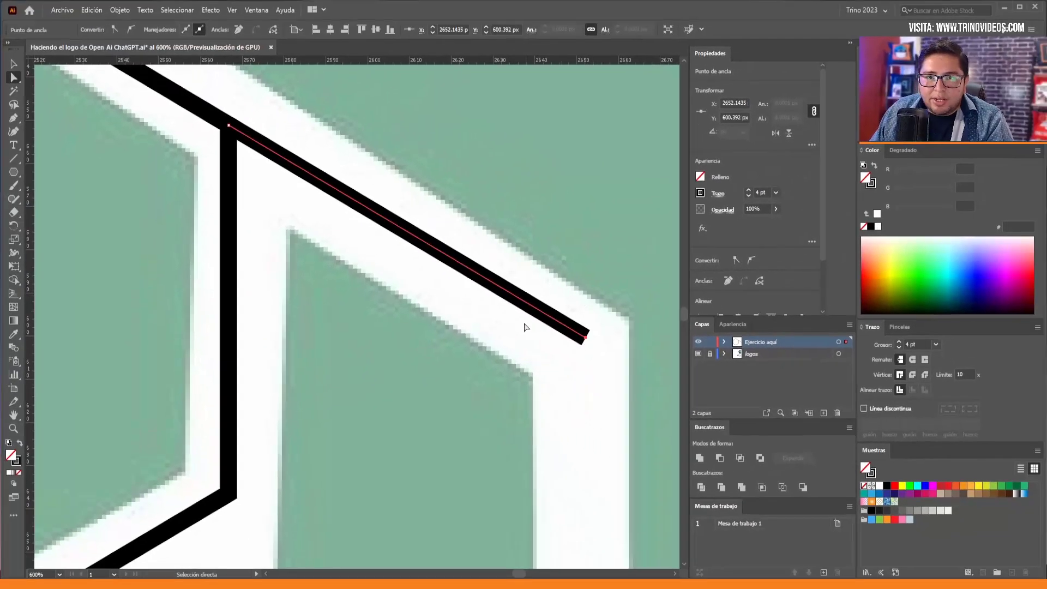
{"action": "key", "text": "ctrl+minus"}
{"action": "key", "text": "ctrl+minus"}
{"action": "key", "text": "ctrl+minus"}
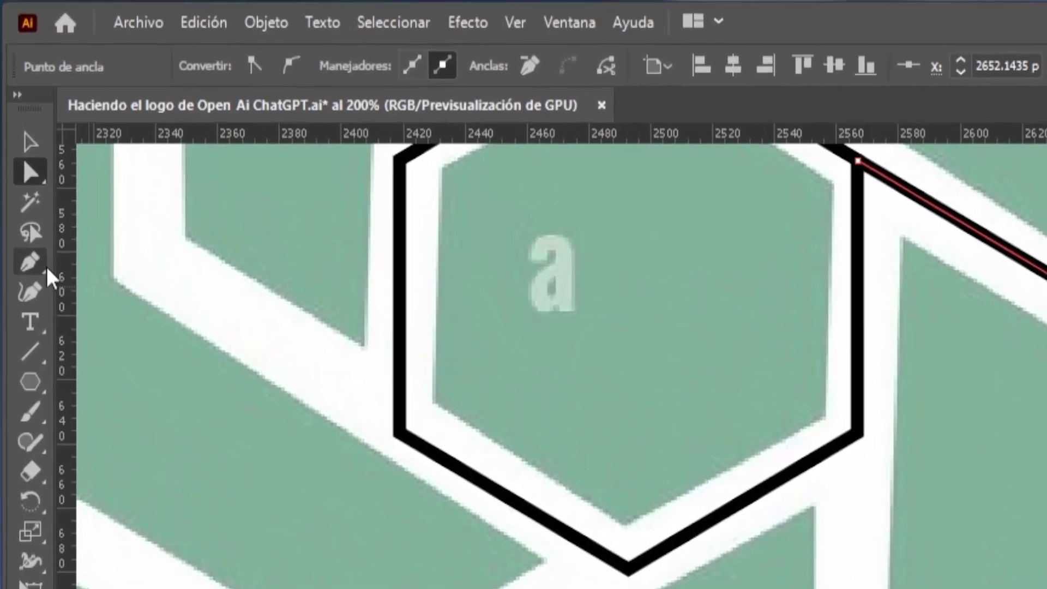
With the Pen tool, continue the path straight down the band, then down-left to the lower crossing
{"action": "left_click", "coordinate": [14, 119]}
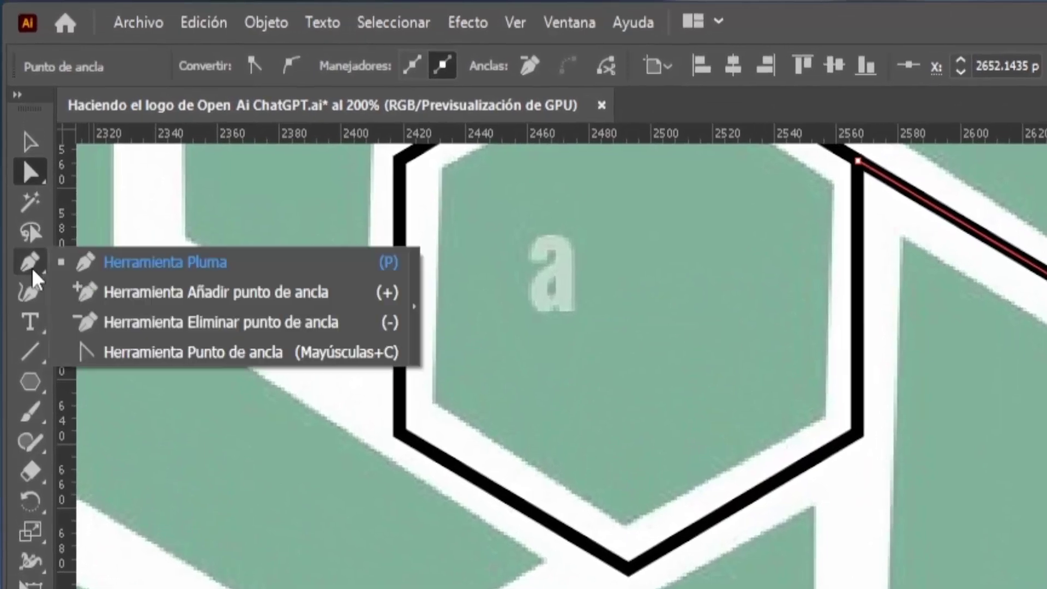
{"action": "left_click", "coordinate": [194, 262]}
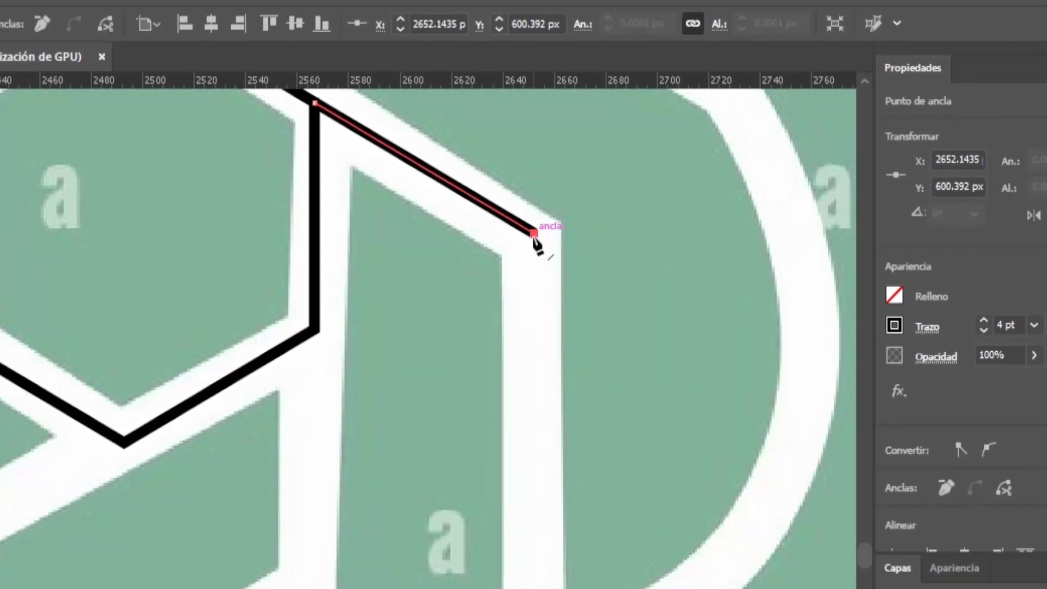
{"action": "left_click", "coordinate": [534, 236]}
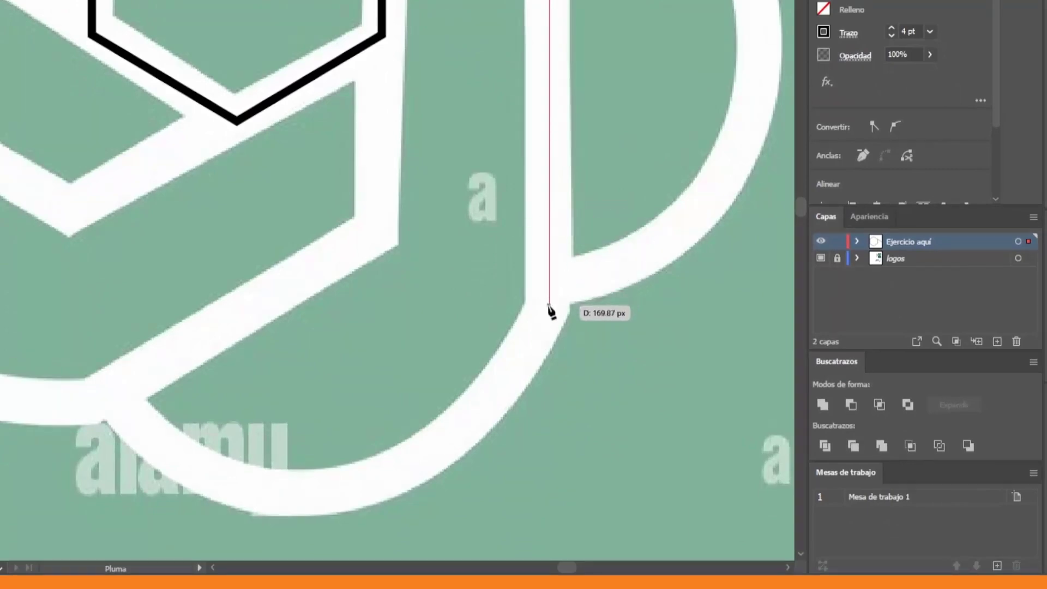
{"action": "left_click", "coordinate": [549, 307]}
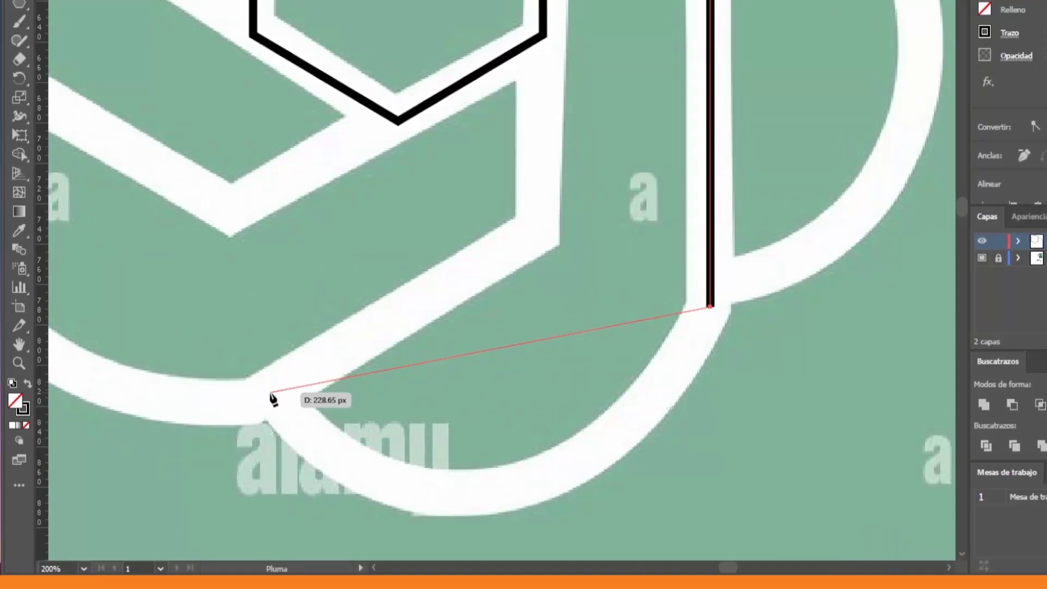
{"action": "left_click", "coordinate": [272, 393]}
{"action": "scroll", "coordinate": [507, 109], "scroll_direction": "down", "scroll_amount": 5}
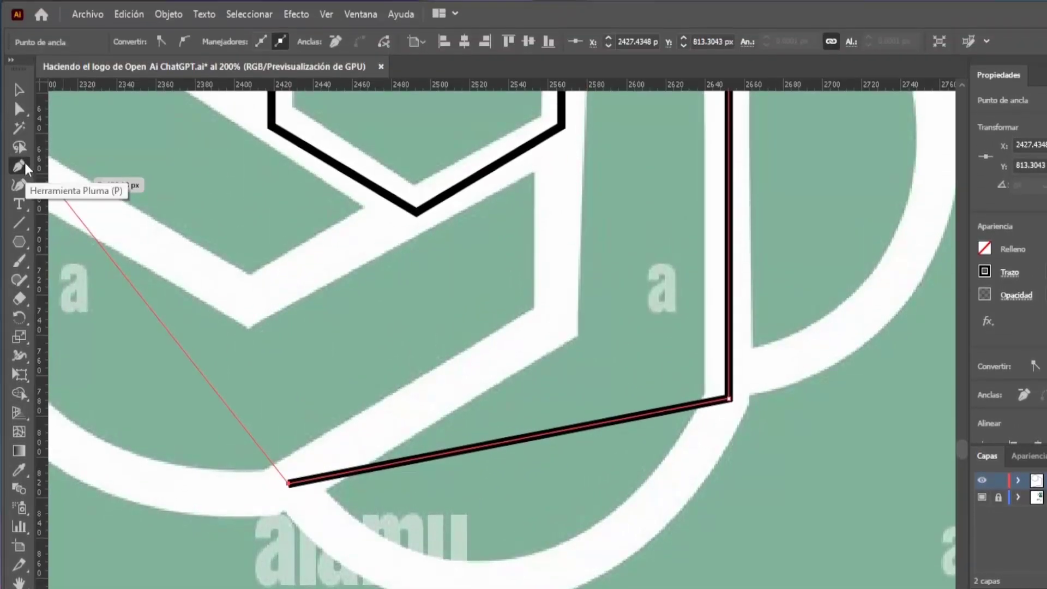
{"action": "right_click", "coordinate": [21, 165]}
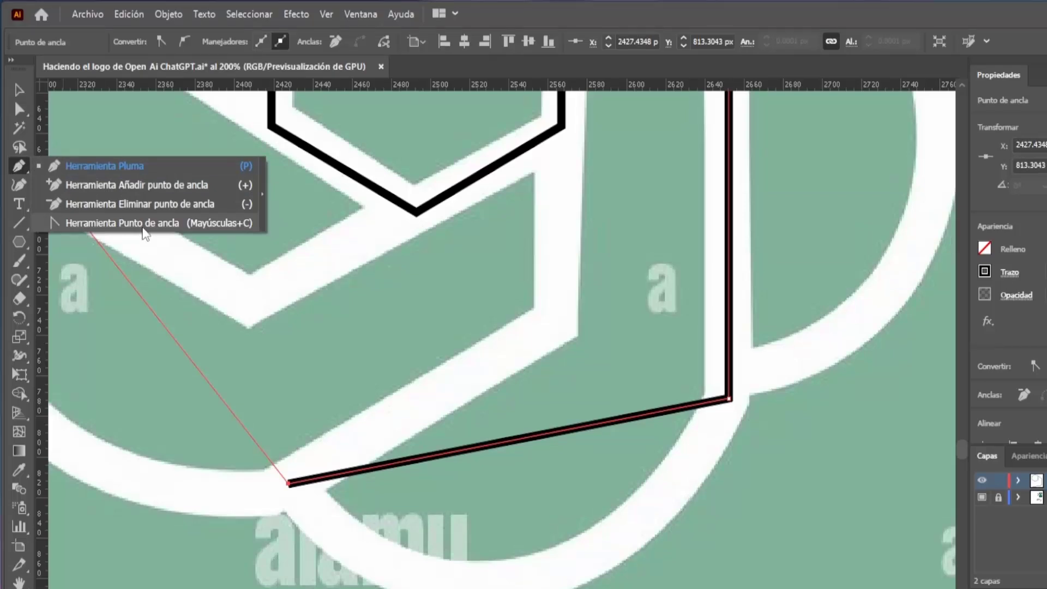
{"action": "left_click", "coordinate": [143, 225]}
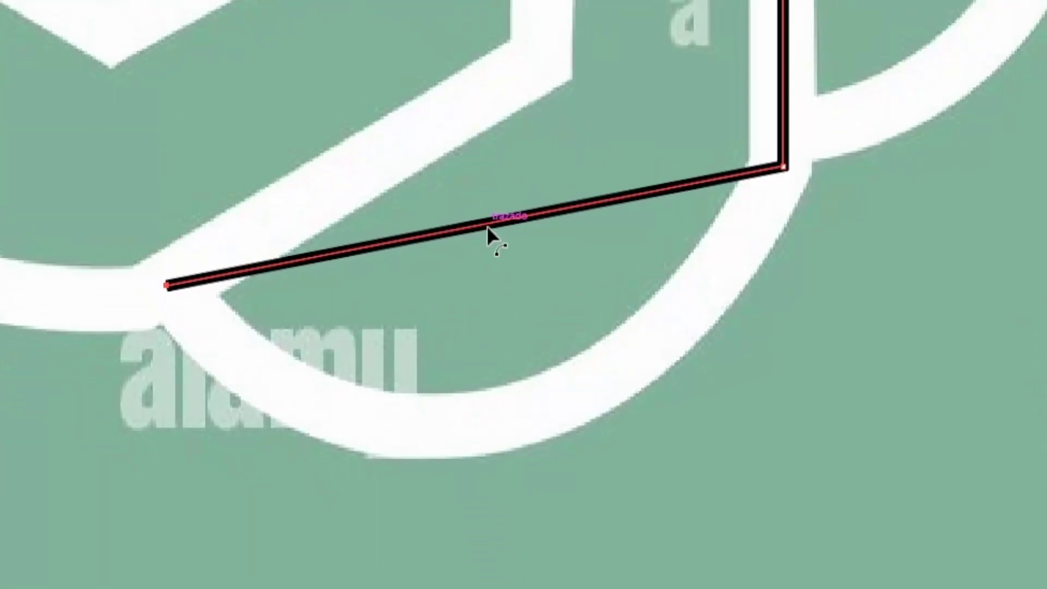
{"action": "left_click_drag", "start_coordinate": [487, 228], "coordinate": [497, 429]}
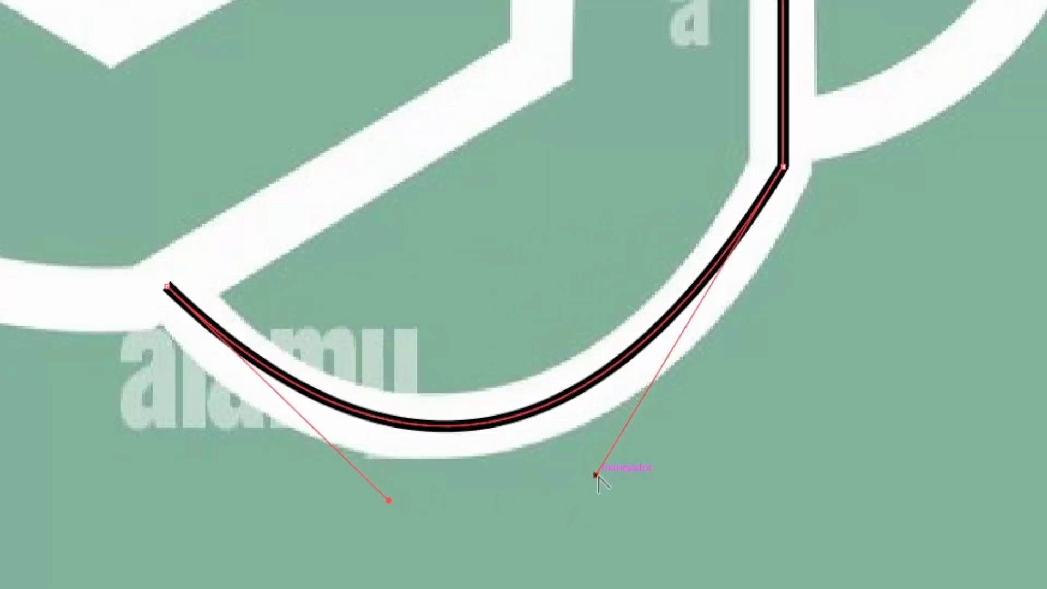
{"action": "left_click_drag", "start_coordinate": [596, 476], "coordinate": [645, 450]}
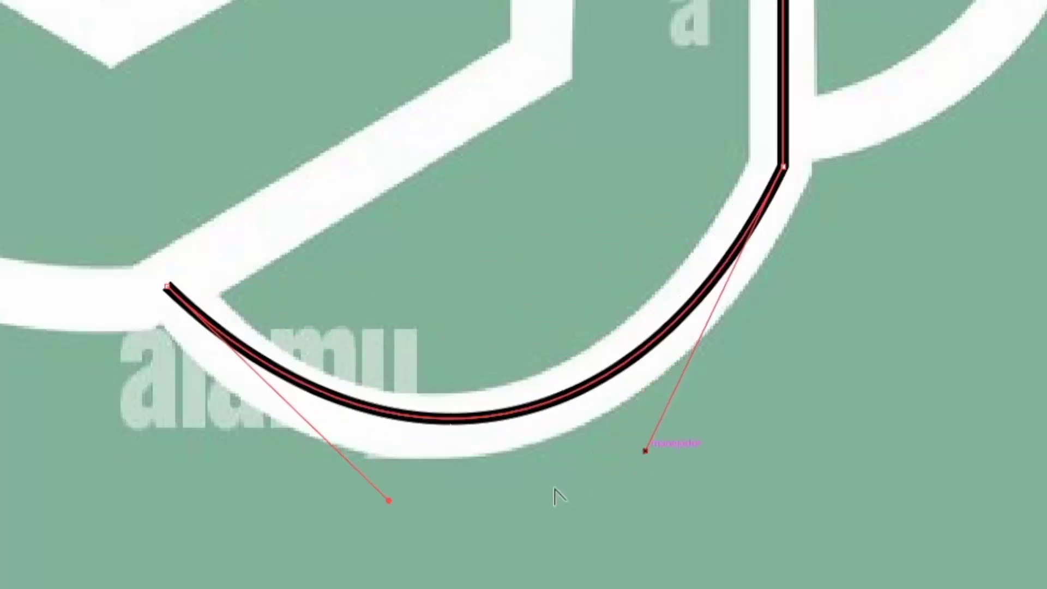
{"action": "left_click_drag", "start_coordinate": [388, 501], "coordinate": [354, 508]}
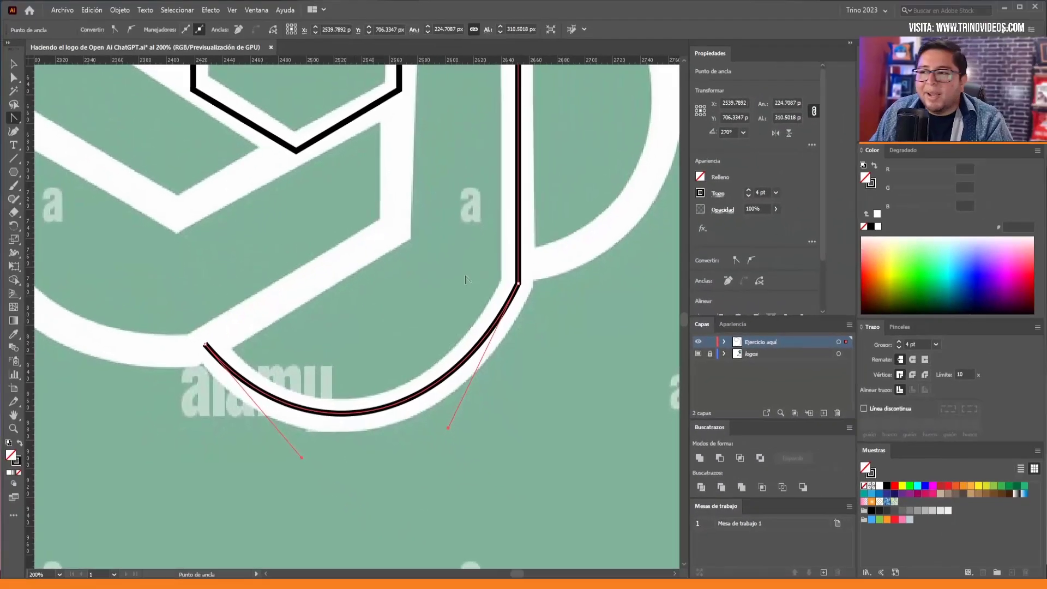
{"action": "scroll", "coordinate": [443, 267], "scroll_direction": "down", "scroll_amount": 3}
{"action": "scroll", "coordinate": [442, 250], "scroll_direction": "up", "scroll_amount": 1}
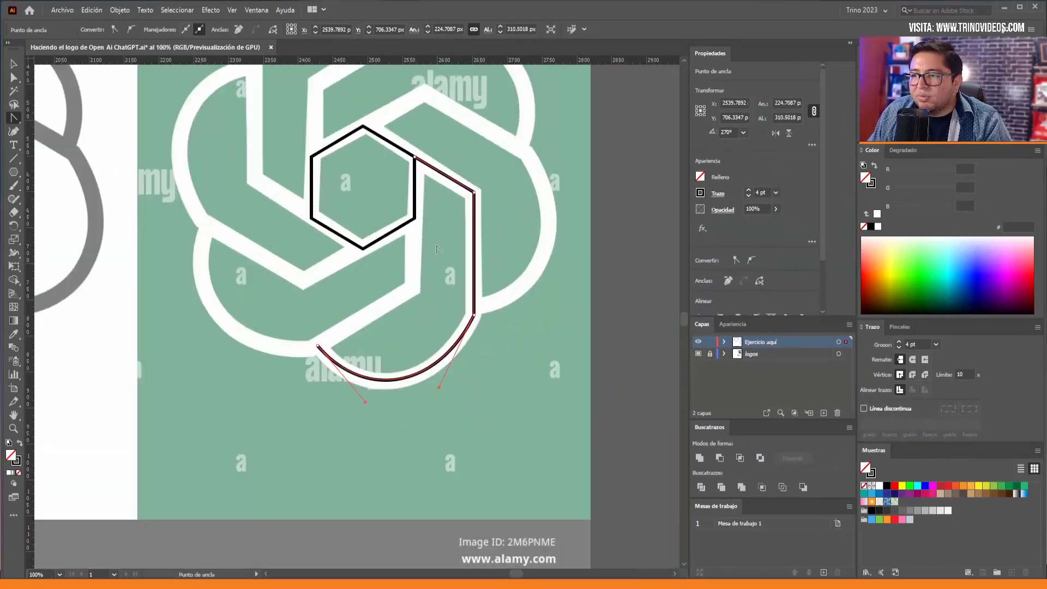
{"action": "scroll", "coordinate": [441, 240], "scroll_direction": "up", "scroll_amount": 1}
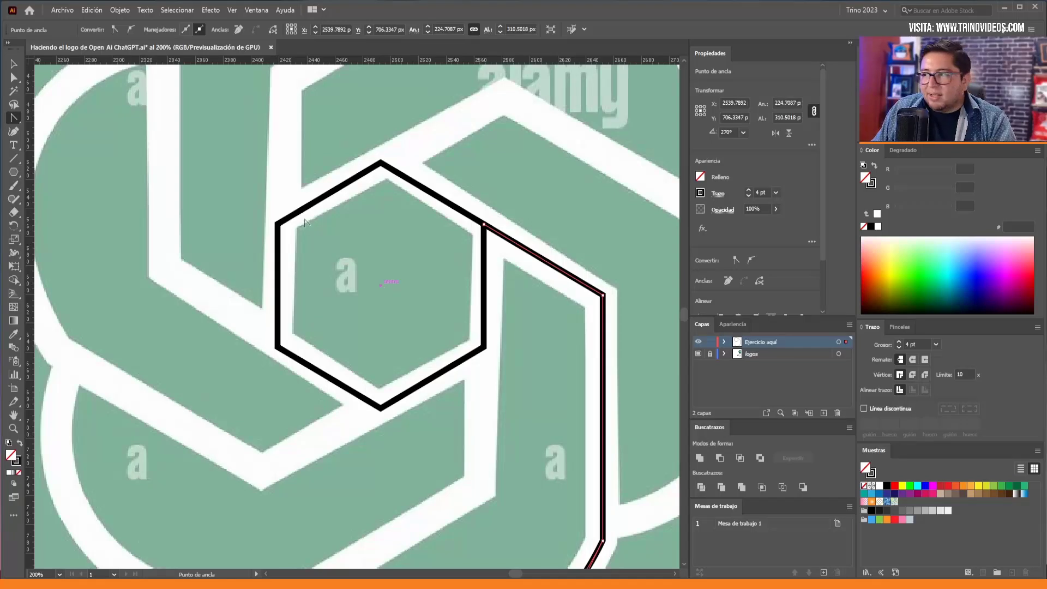
Show the rulers and drag out a horizontal guide near the hexagon
{"action": "left_click", "coordinate": [12, 64]}
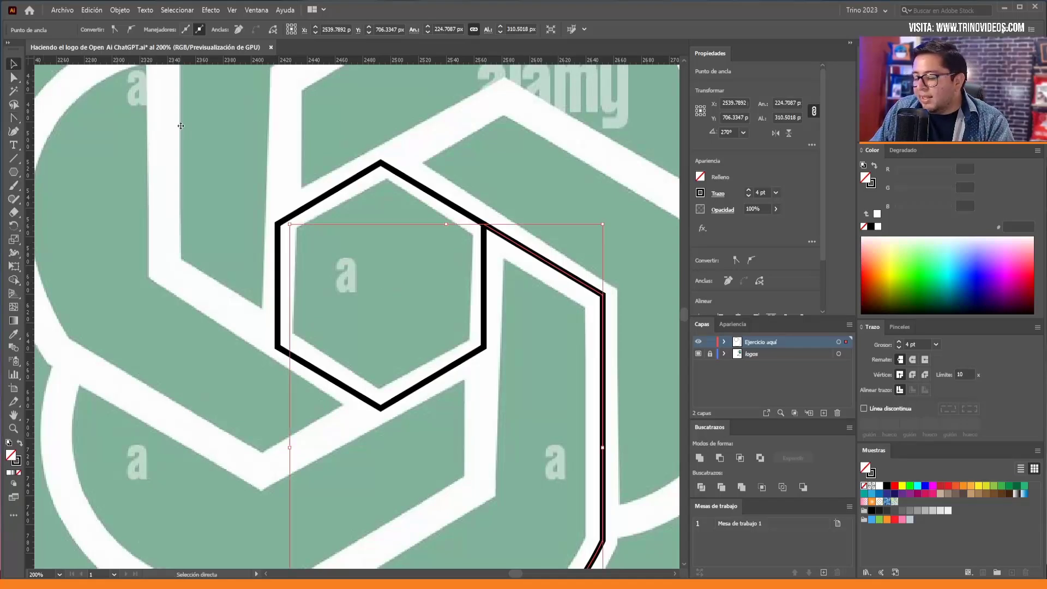
{"action": "key", "text": "ctrl+r"}
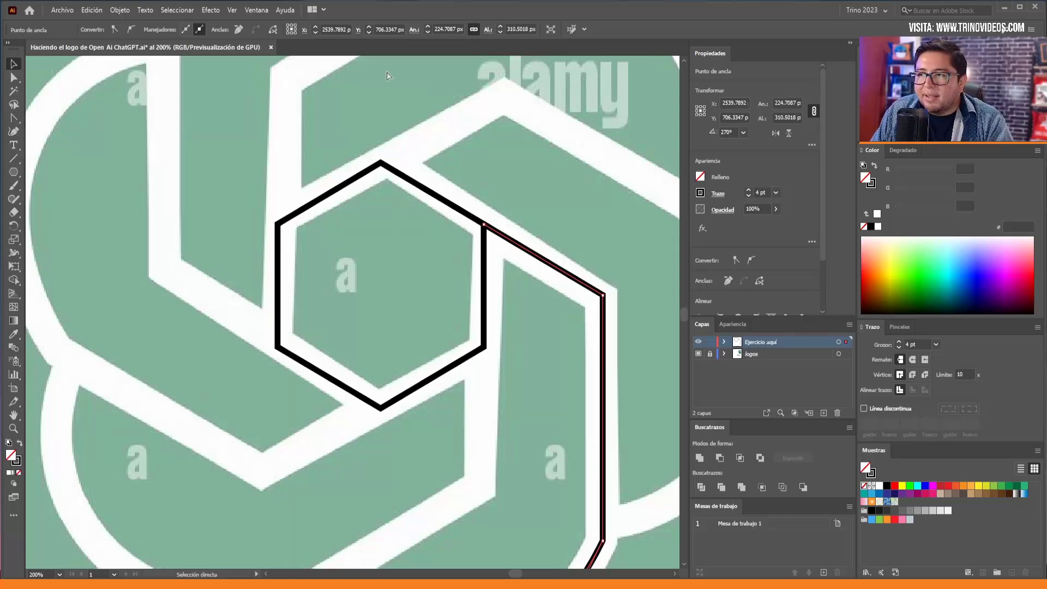
{"action": "key", "text": "ctrl+r"}
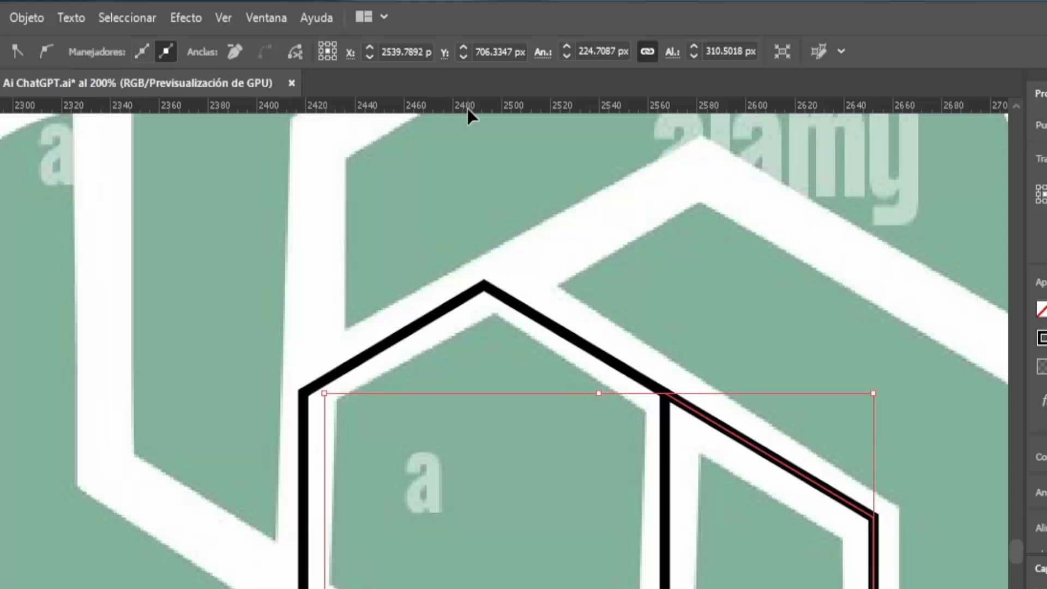
{"action": "left_click_drag", "start_coordinate": [459, 207], "coordinate": [459, 208]}
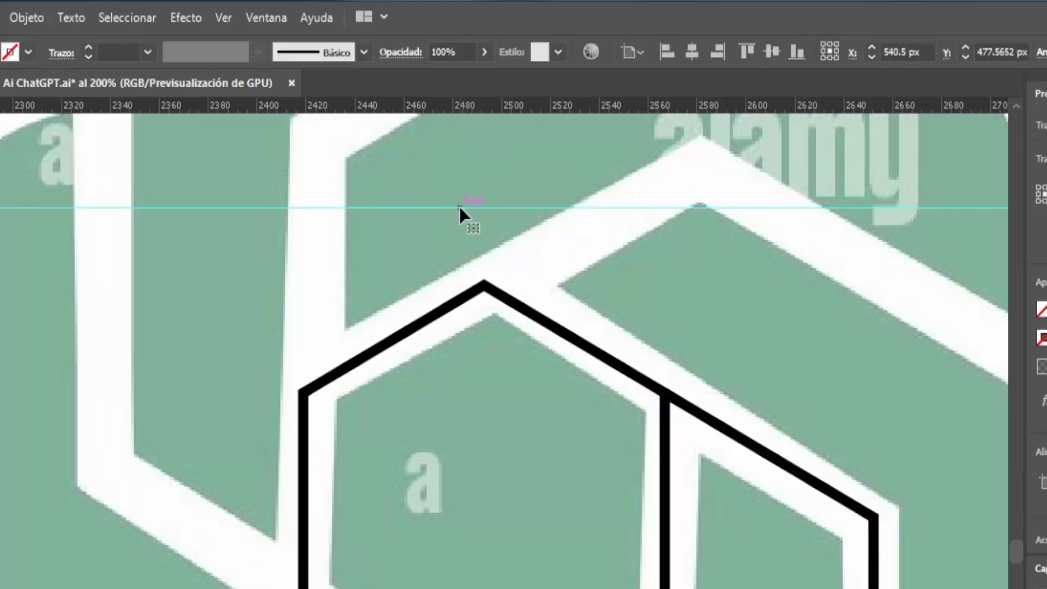
{"action": "left_click", "coordinate": [531, 221]}
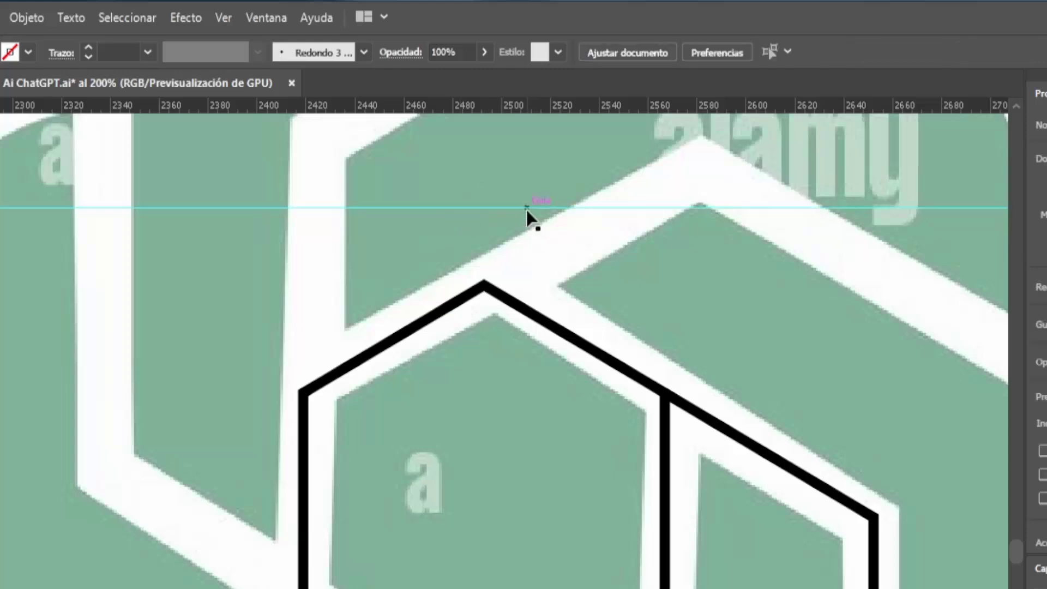
{"action": "left_click_drag", "start_coordinate": [527, 208], "coordinate": [519, 202]}
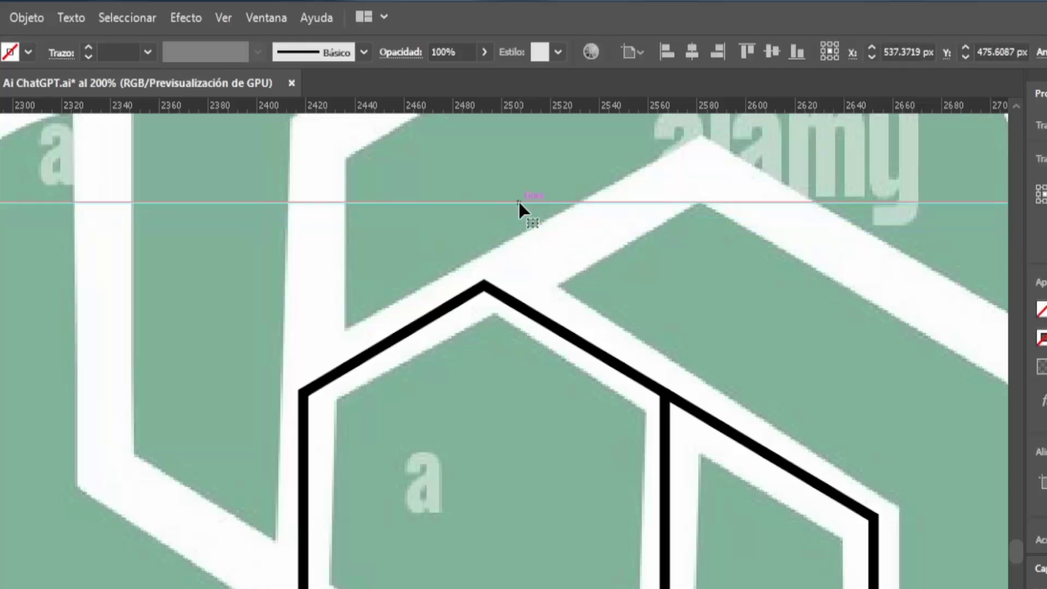
Lock, then unlock the guides and move the horizontal guide down through the hexagon's middle
{"action": "right_click", "coordinate": [542, 240]}
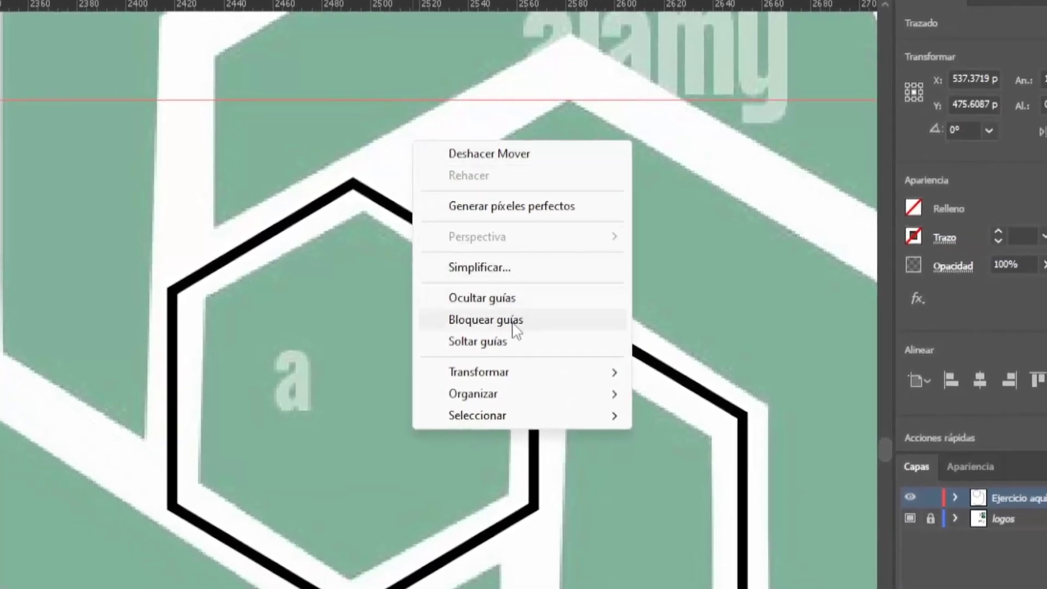
{"action": "left_click", "coordinate": [513, 321]}
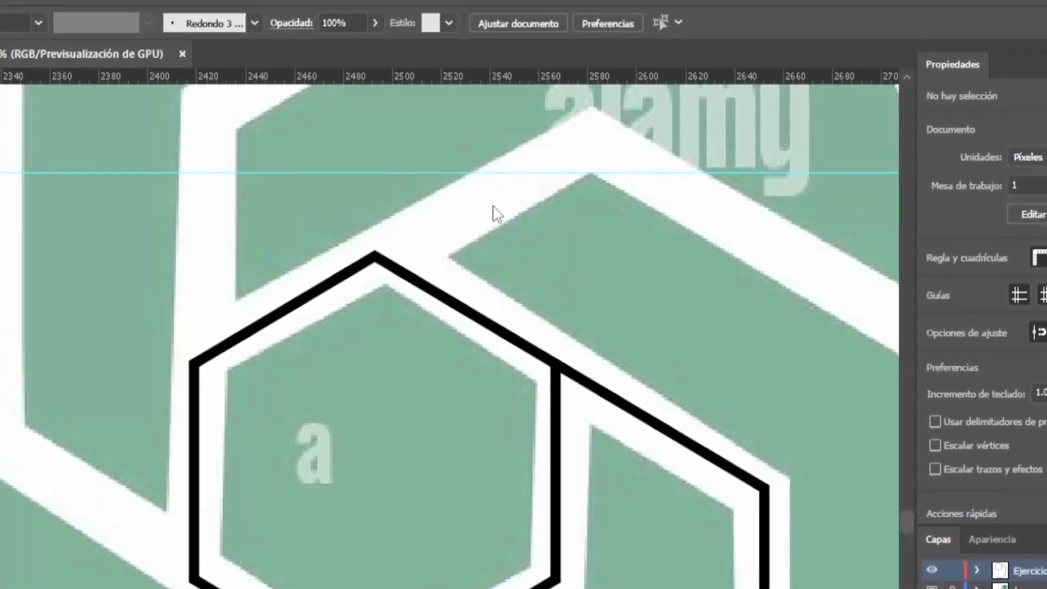
{"action": "right_click", "coordinate": [492, 208]}
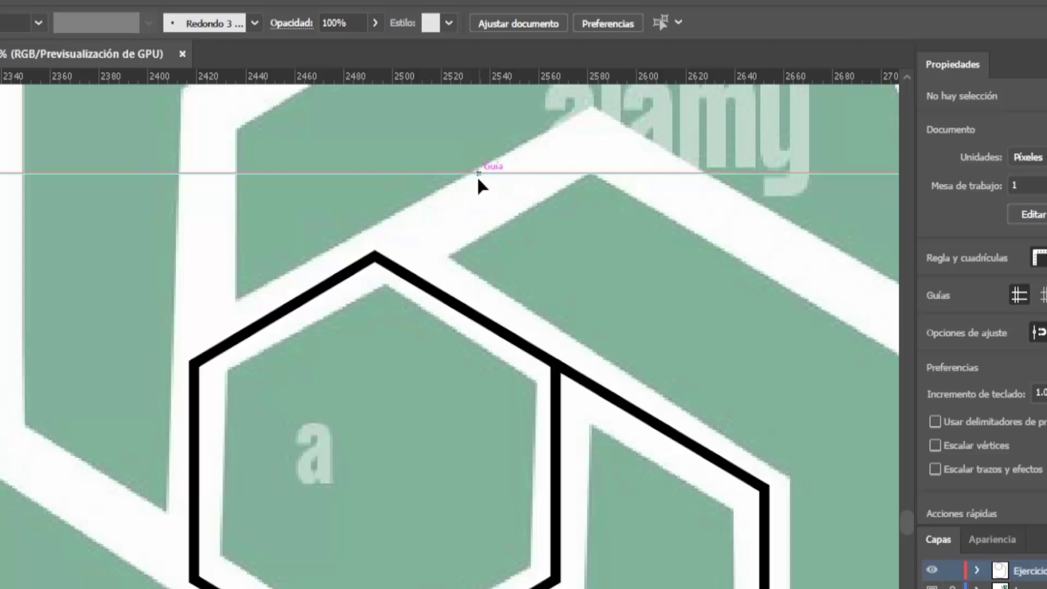
{"action": "left_click_drag", "start_coordinate": [476, 174], "coordinate": [478, 188]}
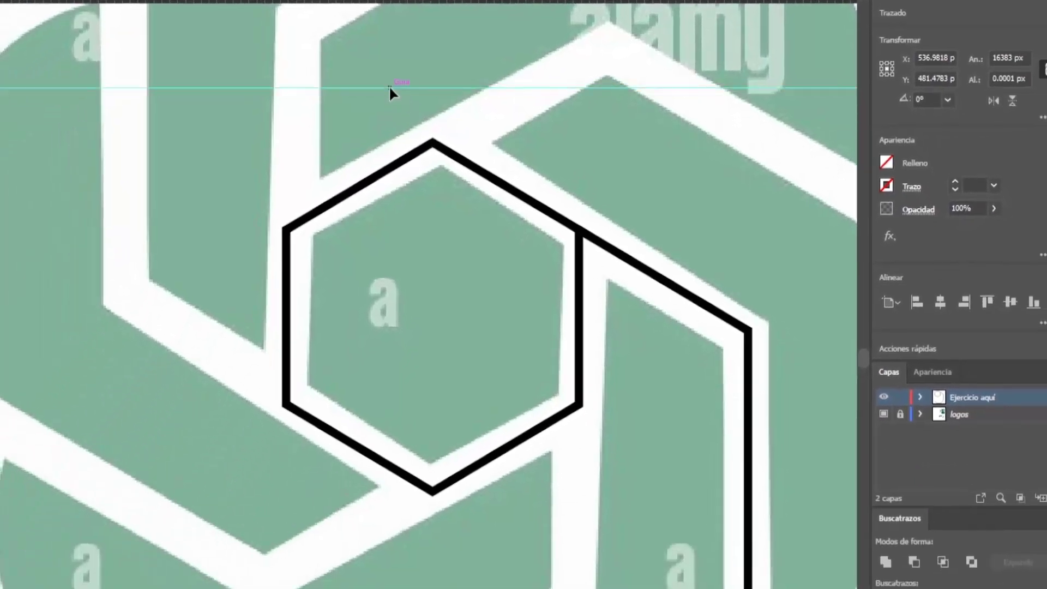
{"action": "left_click_drag", "start_coordinate": [388, 87], "coordinate": [369, 299]}
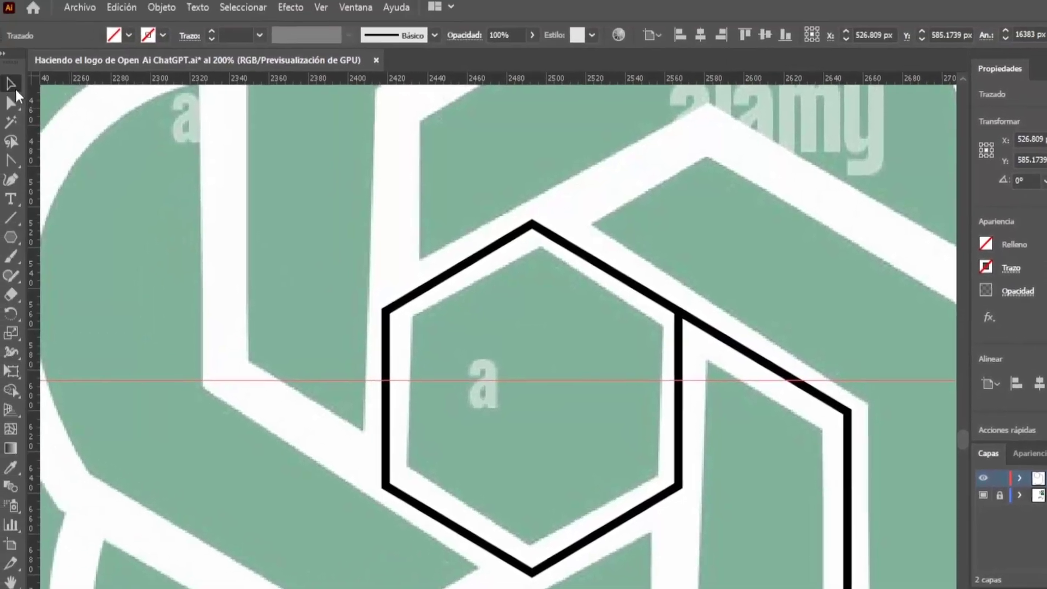
Select the hexagon with the horizontal guide and make the hexagon the key object
{"action": "left_click", "coordinate": [297, 222]}
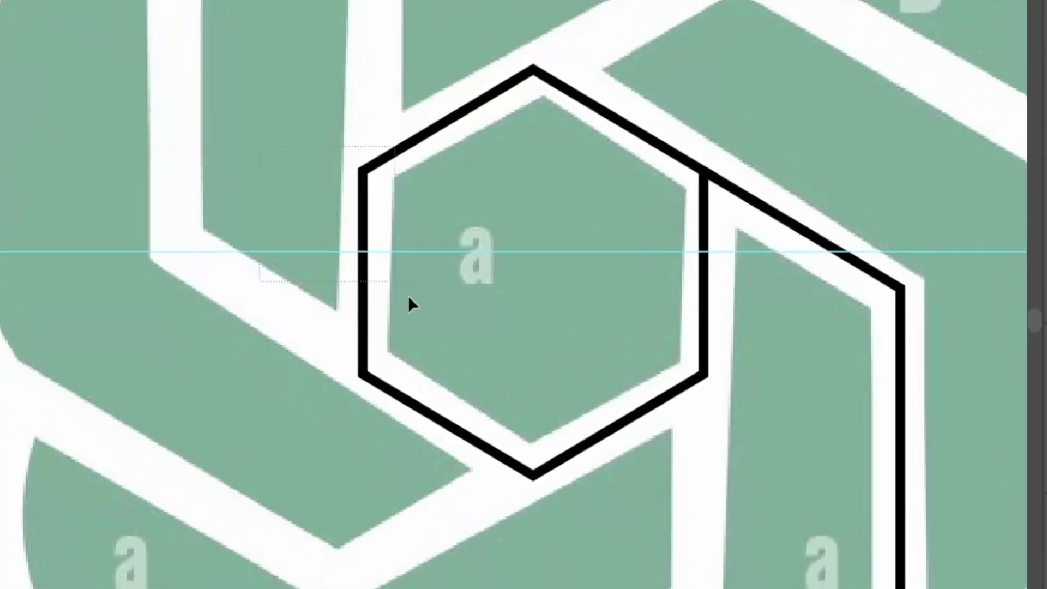
{"action": "left_click_drag", "start_coordinate": [306, 296], "coordinate": [463, 455]}
{"action": "left_click_drag", "start_coordinate": [444, 332], "coordinate": [441, 332]}
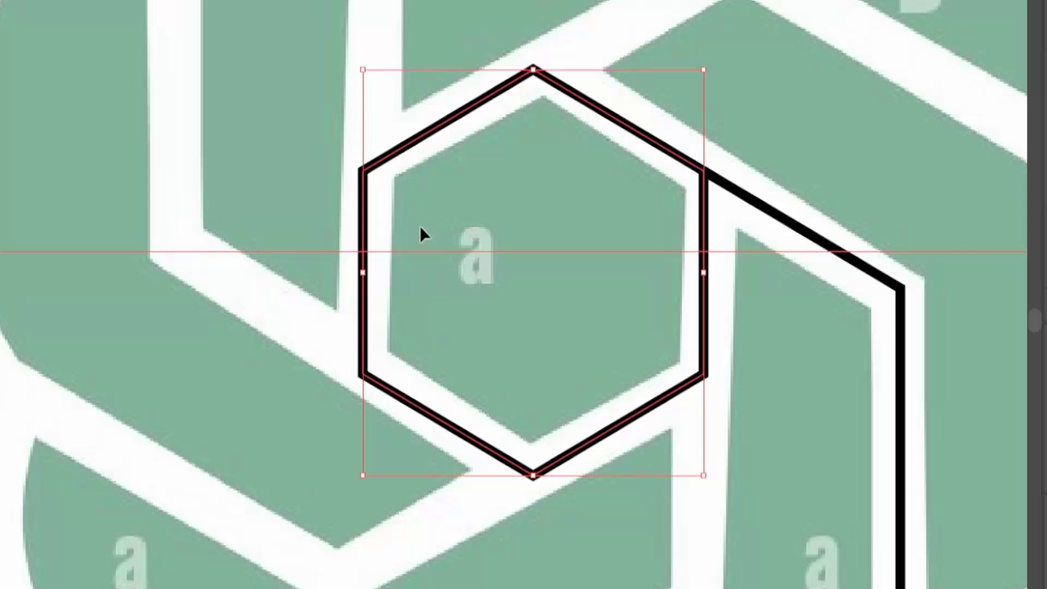
{"action": "left_click", "coordinate": [411, 151]}
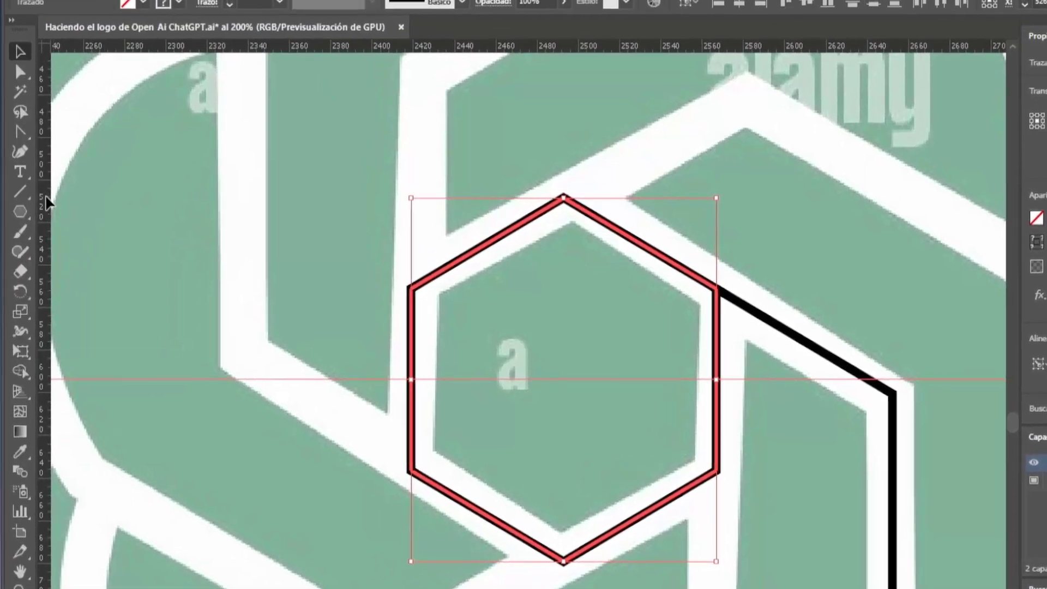
Add a vertical guide and horizontally center it on the hexagon as key object
{"action": "left_click_drag", "start_coordinate": [47, 202], "coordinate": [468, 259]}
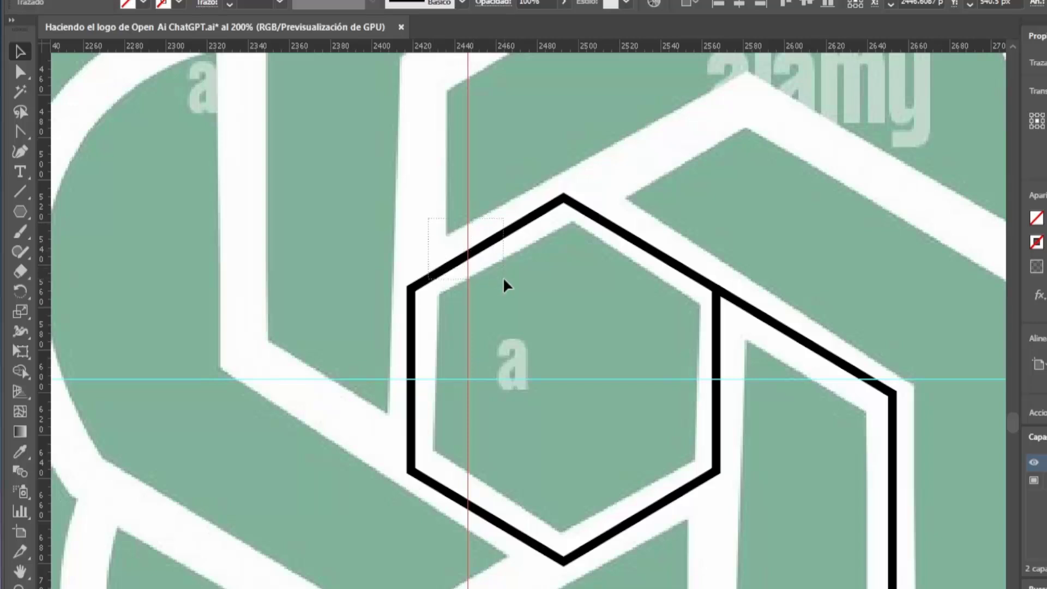
{"action": "left_click_drag", "start_coordinate": [428, 218], "coordinate": [503, 279]}
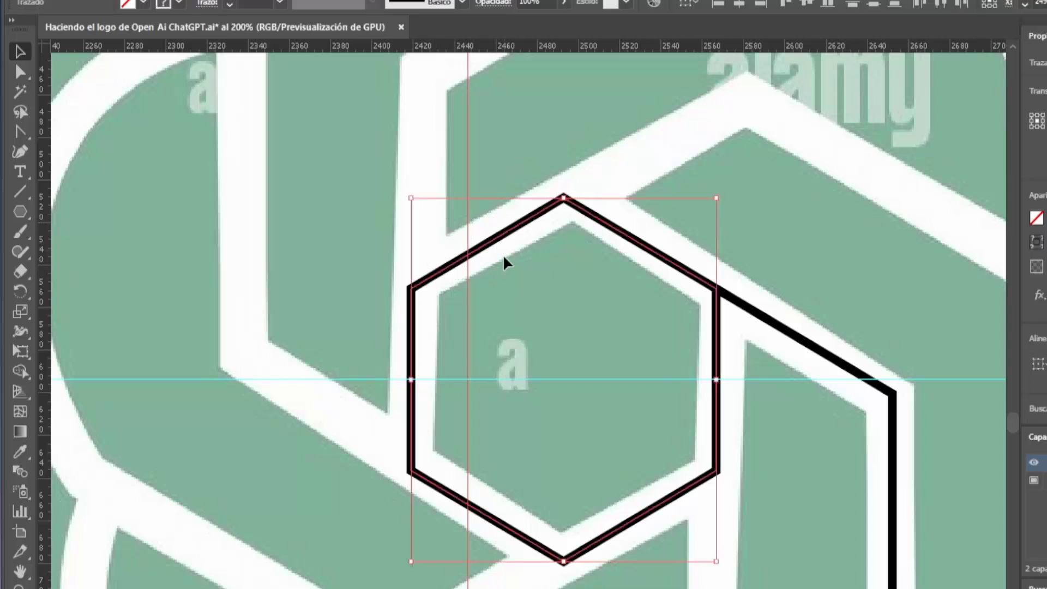
{"action": "left_click", "coordinate": [510, 235]}
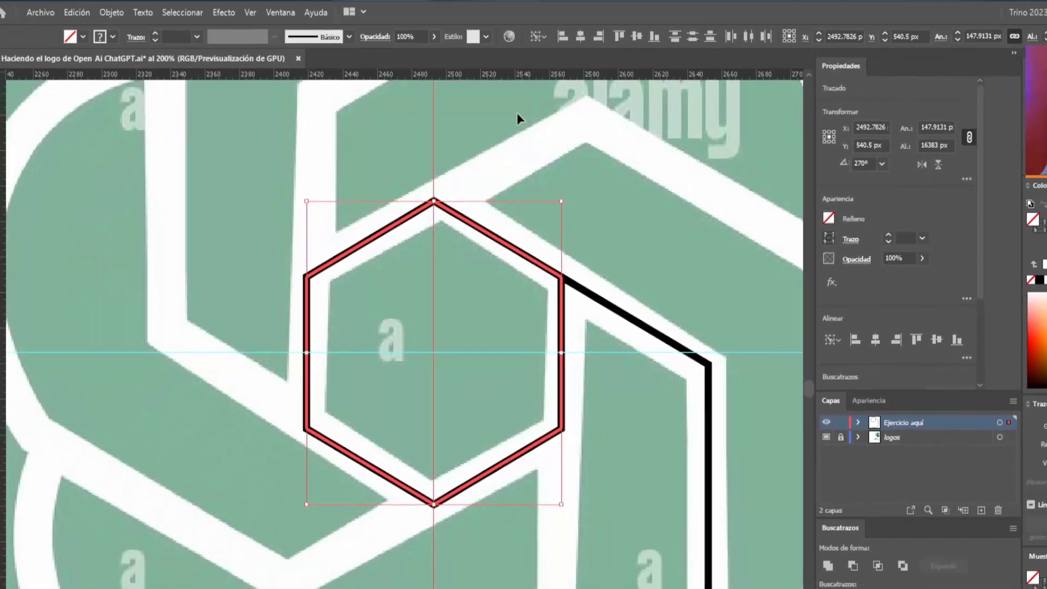
{"action": "left_click", "coordinate": [517, 113]}
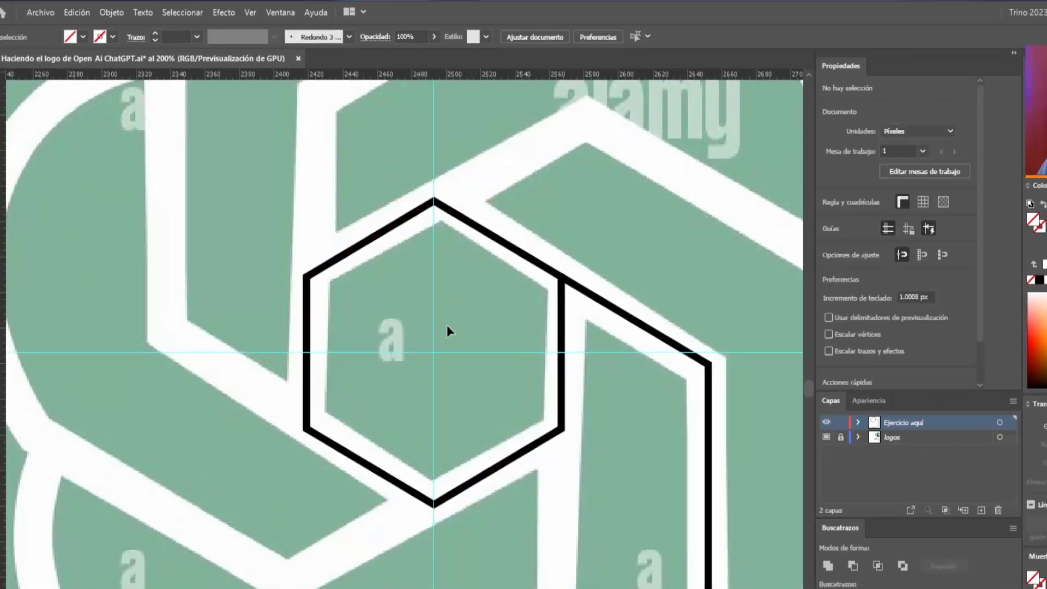
{"action": "left_click", "coordinate": [431, 352]}
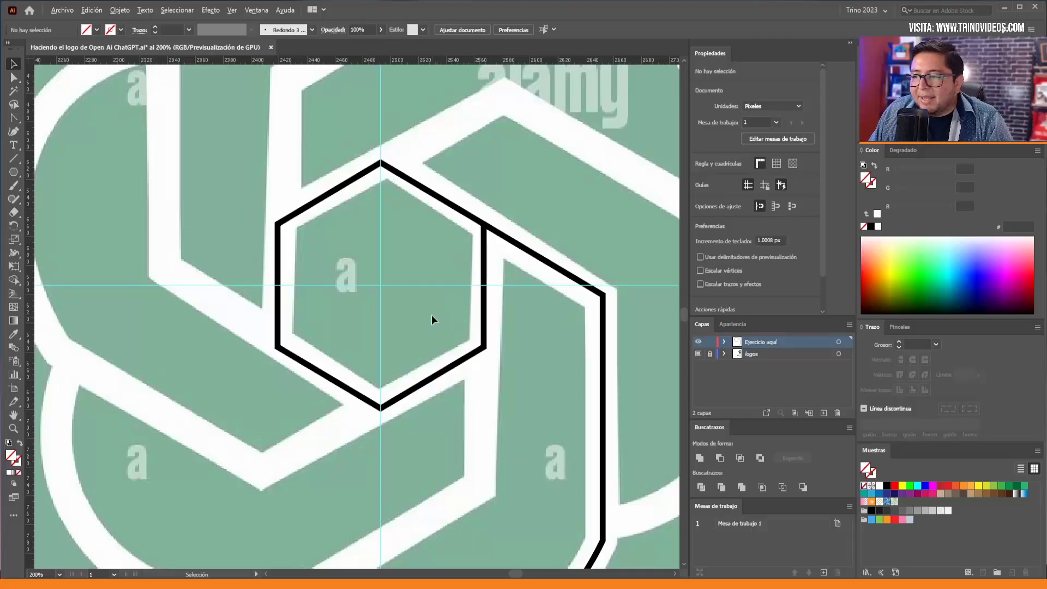
{"action": "scroll", "coordinate": [431, 315], "scroll_direction": "down", "scroll_amount": 1}
{"action": "left_click_drag", "start_coordinate": [416, 316], "coordinate": [394, 263]}
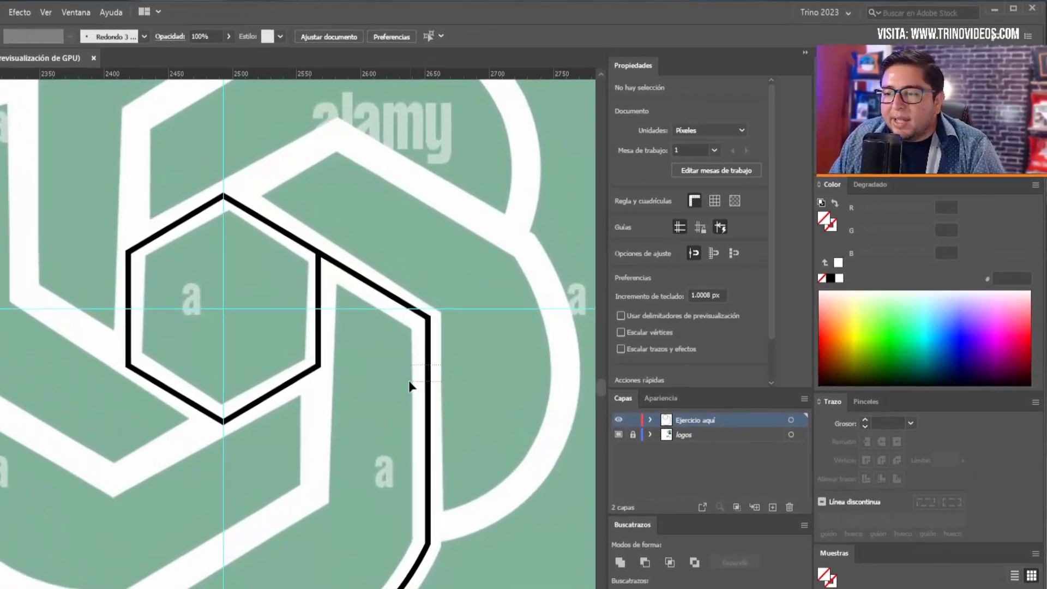
{"action": "left_click", "coordinate": [543, 313]}
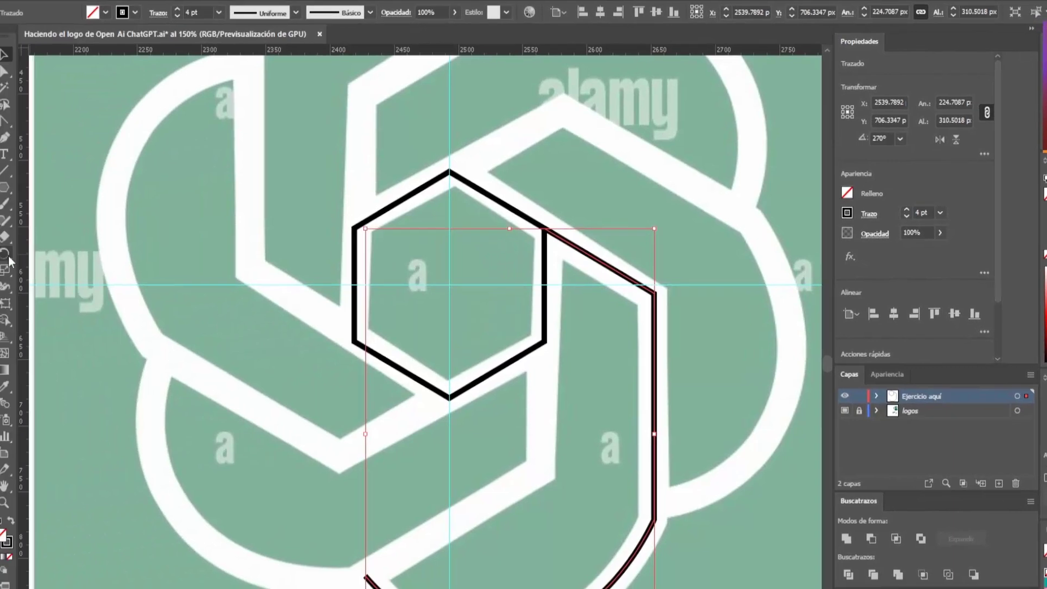
{"action": "left_click", "coordinate": [17, 252]}
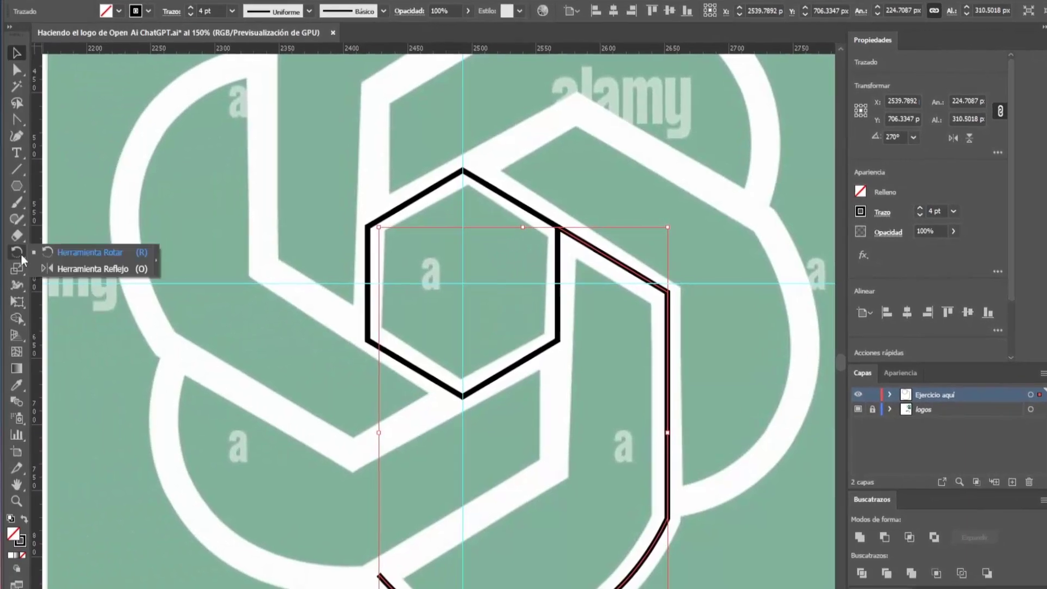
Choose the Rotate tool and set its pivot at the guides' intersection in the hexagon's centre
{"action": "left_click", "coordinate": [115, 253]}
{"action": "scroll", "coordinate": [455, 306], "scroll_direction": "up", "scroll_amount": 1}
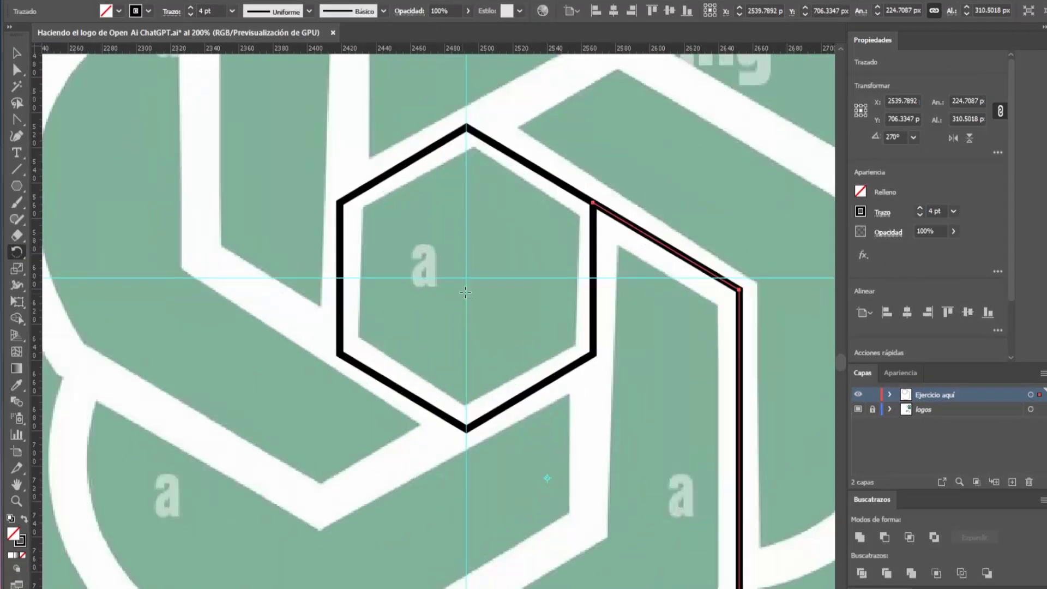
{"action": "scroll", "coordinate": [461, 298], "scroll_direction": "up", "scroll_amount": 2}
{"action": "scroll", "coordinate": [469, 289], "scroll_direction": "up", "scroll_amount": 2}
{"action": "scroll", "coordinate": [483, 283], "scroll_direction": "up", "scroll_amount": 1}
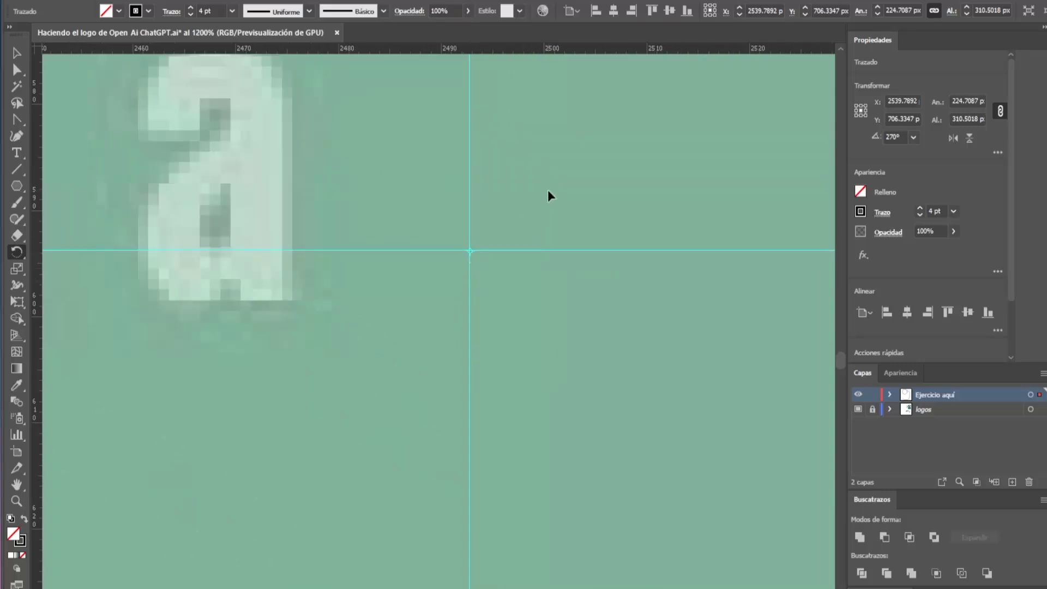
{"action": "left_click", "coordinate": [469, 250]}
{"action": "scroll", "coordinate": [510, 292], "scroll_direction": "down", "scroll_amount": 2}
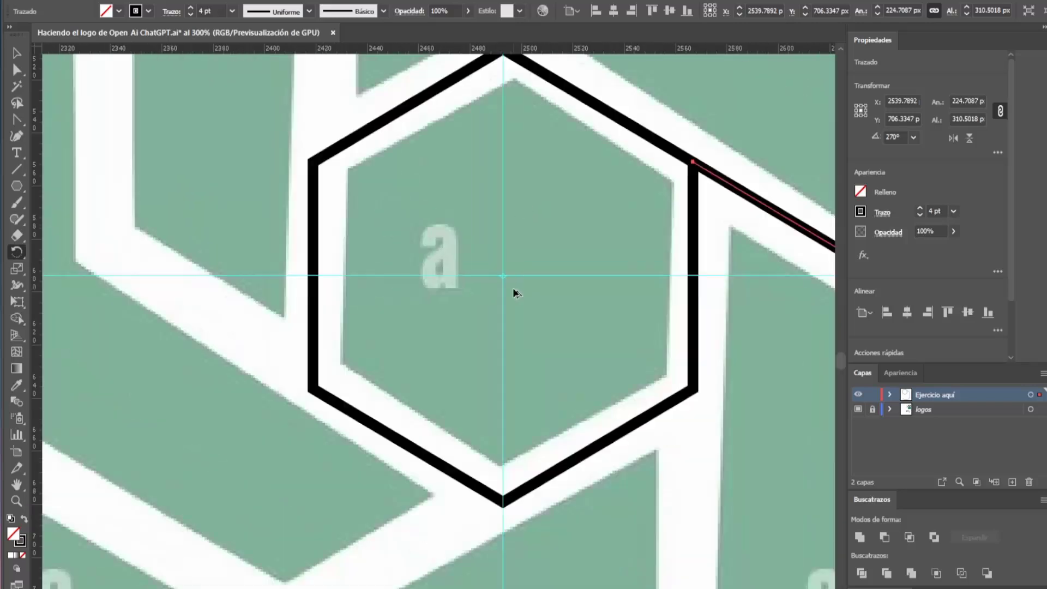
{"action": "scroll", "coordinate": [515, 294], "scroll_direction": "down", "scroll_amount": 2}
{"action": "scroll", "coordinate": [516, 289], "scroll_direction": "down", "scroll_amount": 2}
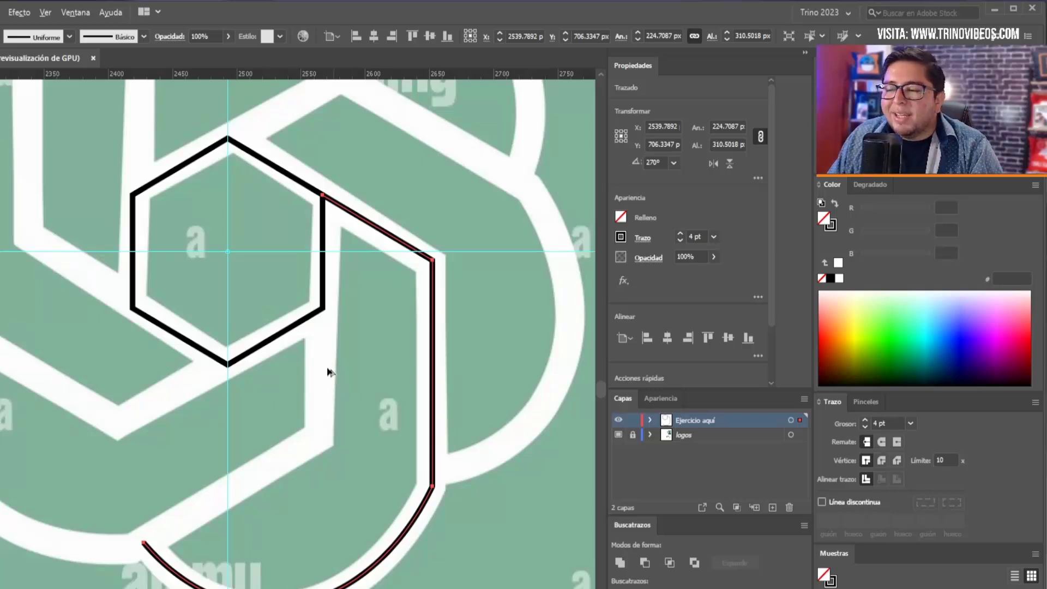
{"action": "scroll", "coordinate": [277, 296], "scroll_direction": "up", "scroll_amount": 1}
{"action": "scroll", "coordinate": [288, 253], "scroll_direction": "up", "scroll_amount": 2}
{"action": "scroll", "coordinate": [327, 265], "scroll_direction": "up", "scroll_amount": 1}
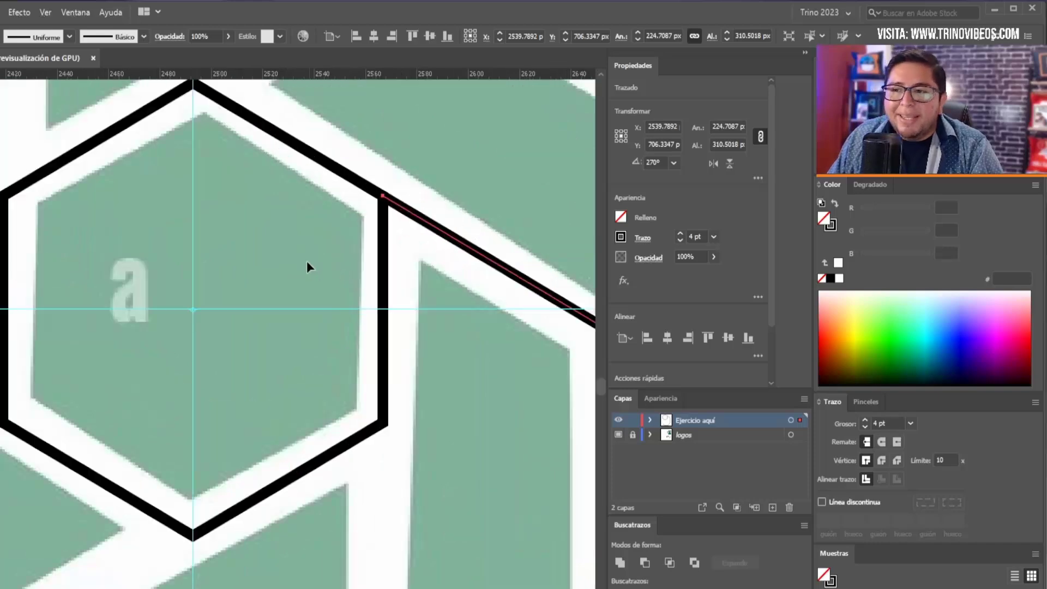
{"action": "scroll", "coordinate": [283, 295], "scroll_direction": "up", "scroll_amount": 1}
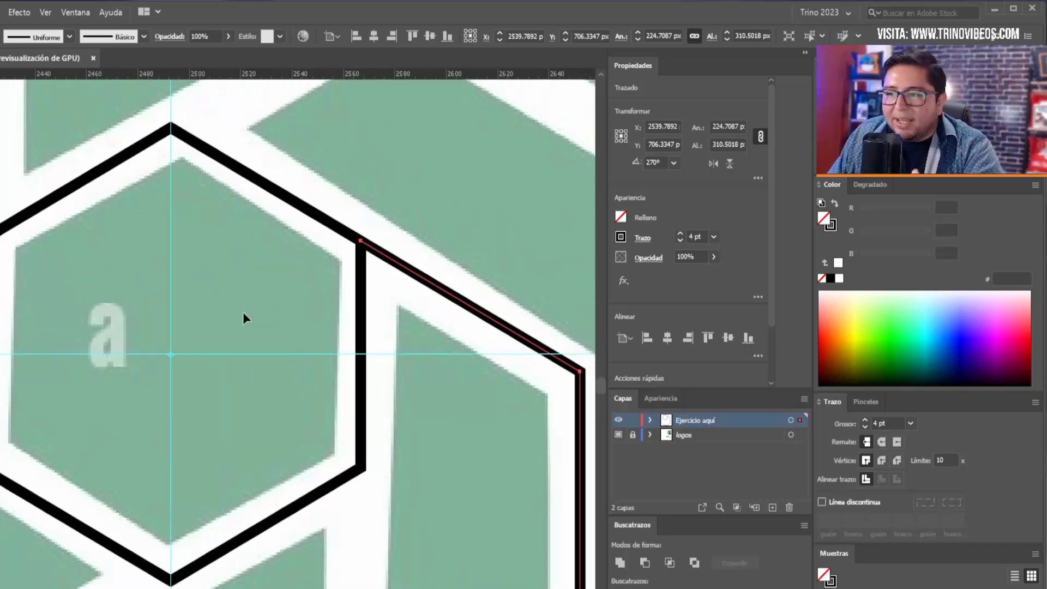
{"action": "scroll", "coordinate": [268, 354], "scroll_direction": "down", "scroll_amount": 1}
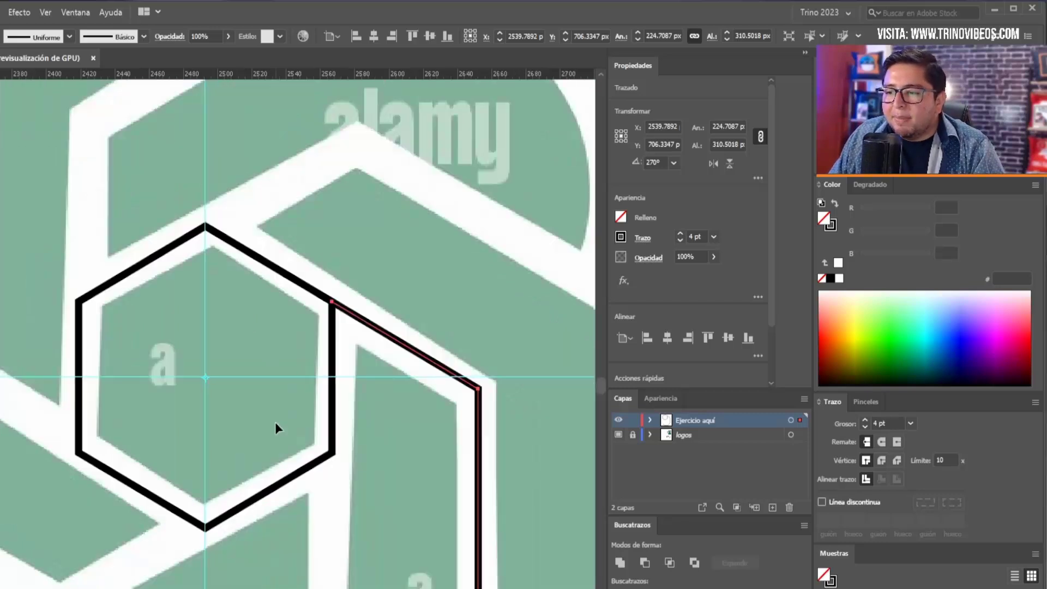
{"action": "scroll", "coordinate": [275, 422], "scroll_direction": "up", "scroll_amount": 1}
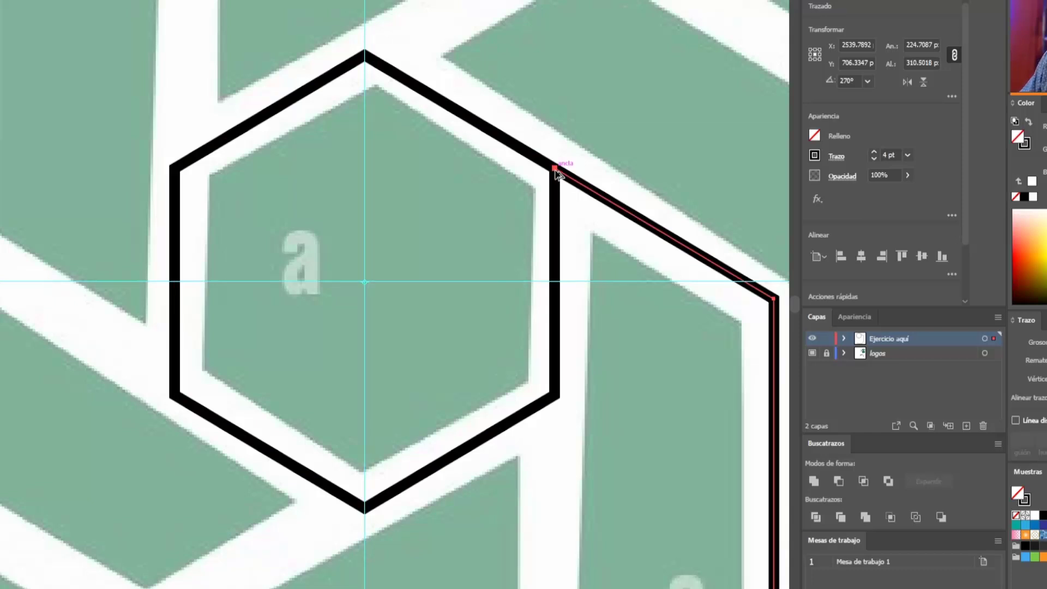
Add a copy of the bent path rotated -60° around the hexagon centre, along its lower-right side
{"action": "mouse_move", "coordinate": [556, 169]}
{"action": "left_mouse_down"}
{"action": "mouse_move", "coordinate": [576, 279]}
{"action": "mouse_move", "coordinate": [557, 401]}
{"action": "left_mouse_up"}
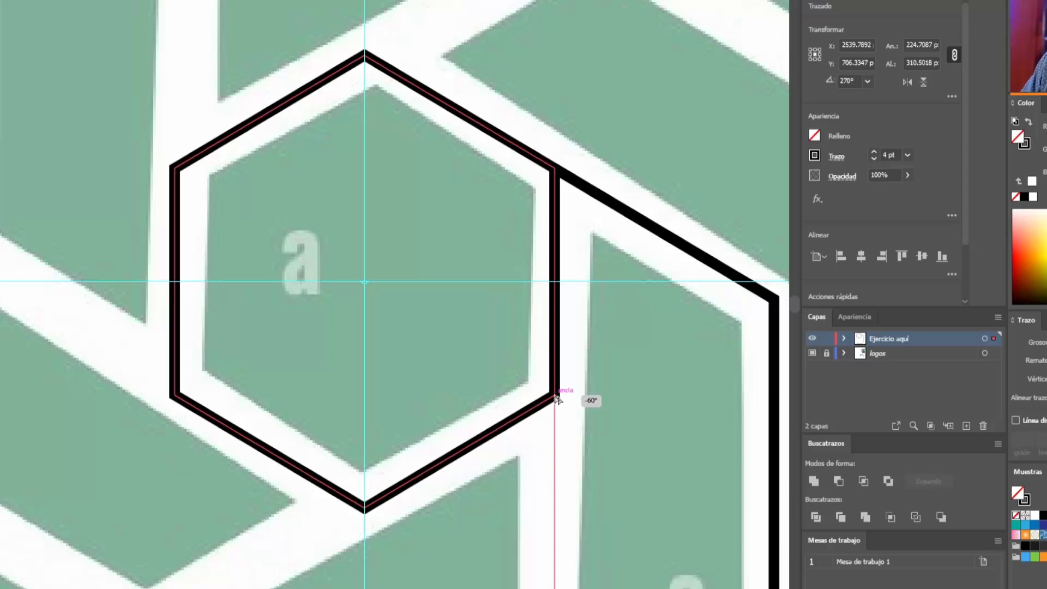
{"action": "left_click_drag", "start_coordinate": [556, 398], "coordinate": [556, 398]}
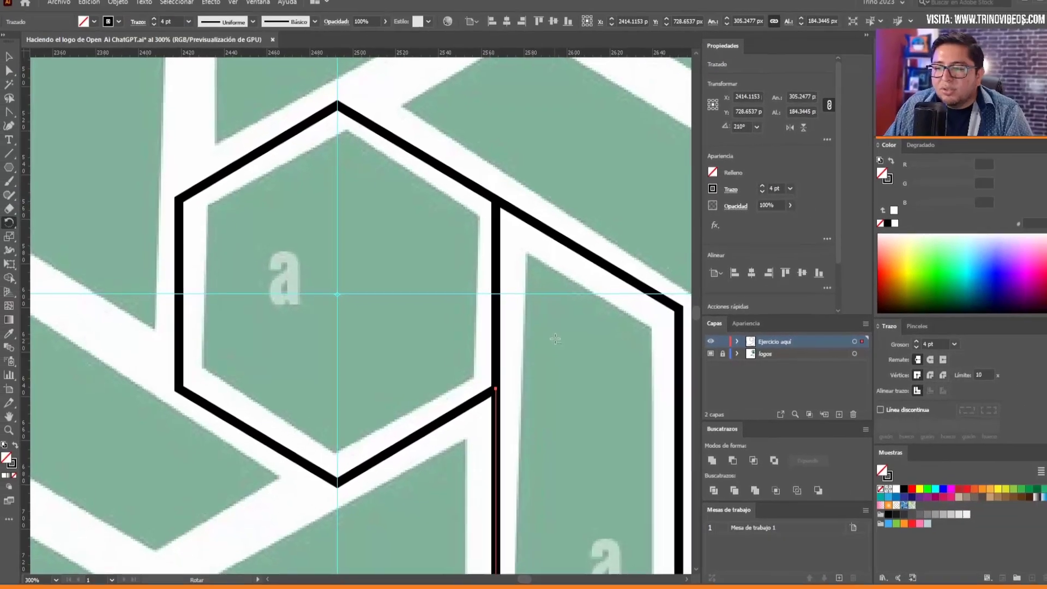
{"action": "scroll", "coordinate": [524, 311], "scroll_direction": "down", "scroll_amount": 3}
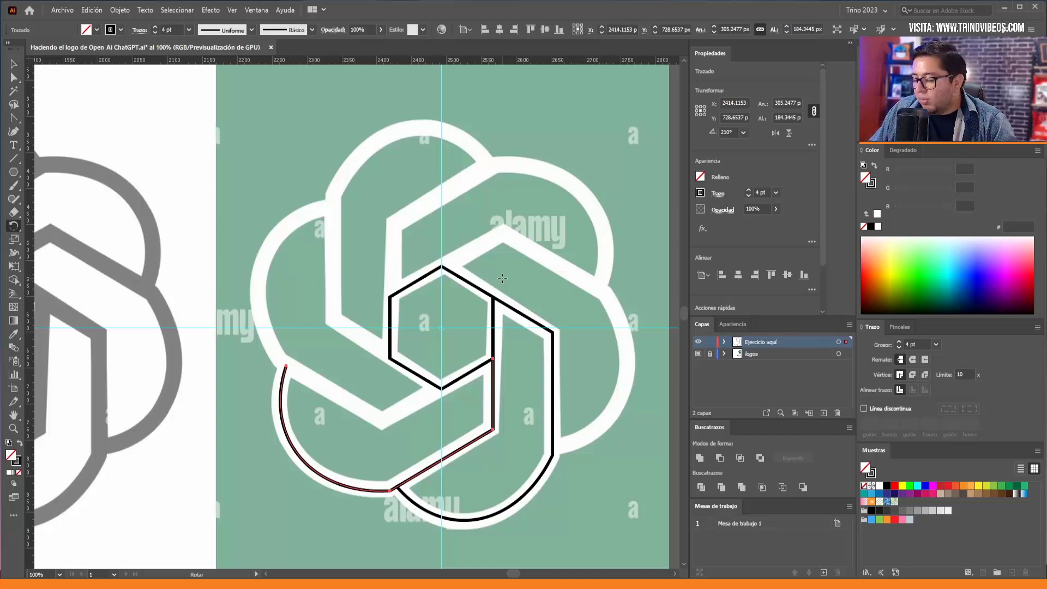
Repeat the 60° rotate-copy three times to complete the six interlocking band pieces, then select the vertical guide
{"action": "key", "text": "ctrl+d"}
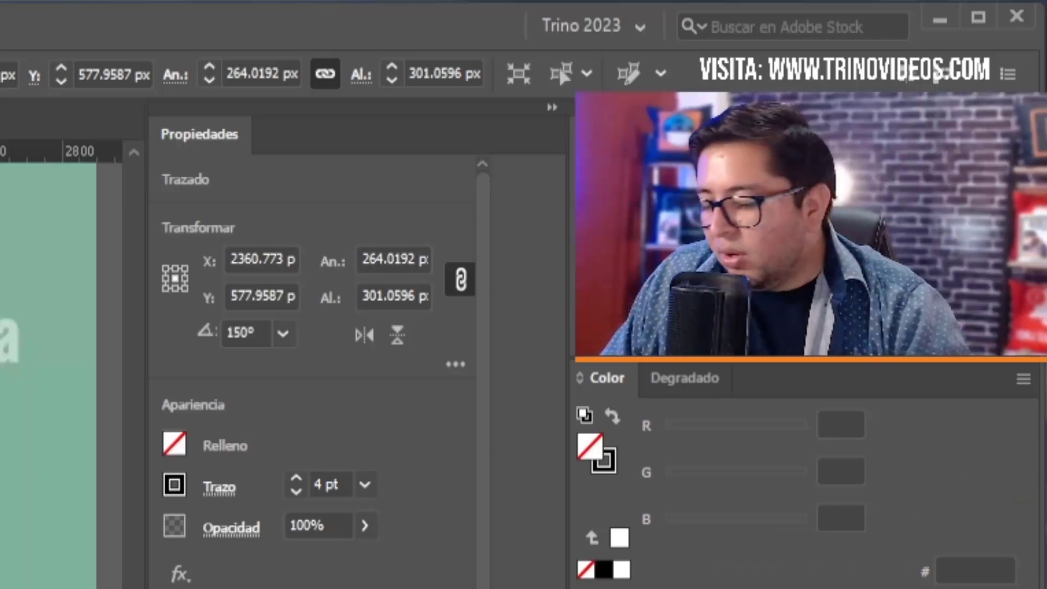
{"action": "key", "text": "ctrl+d"}
{"action": "key", "text": "ctrl+d"}
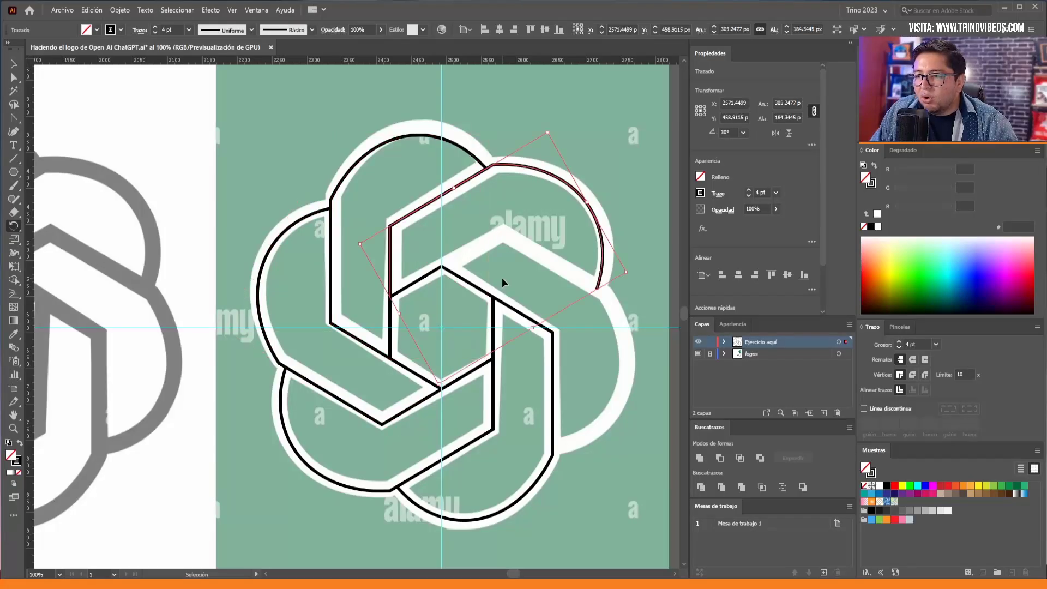
{"action": "key", "text": "ctrl+d"}
{"action": "key", "text": "ctrl+d"}
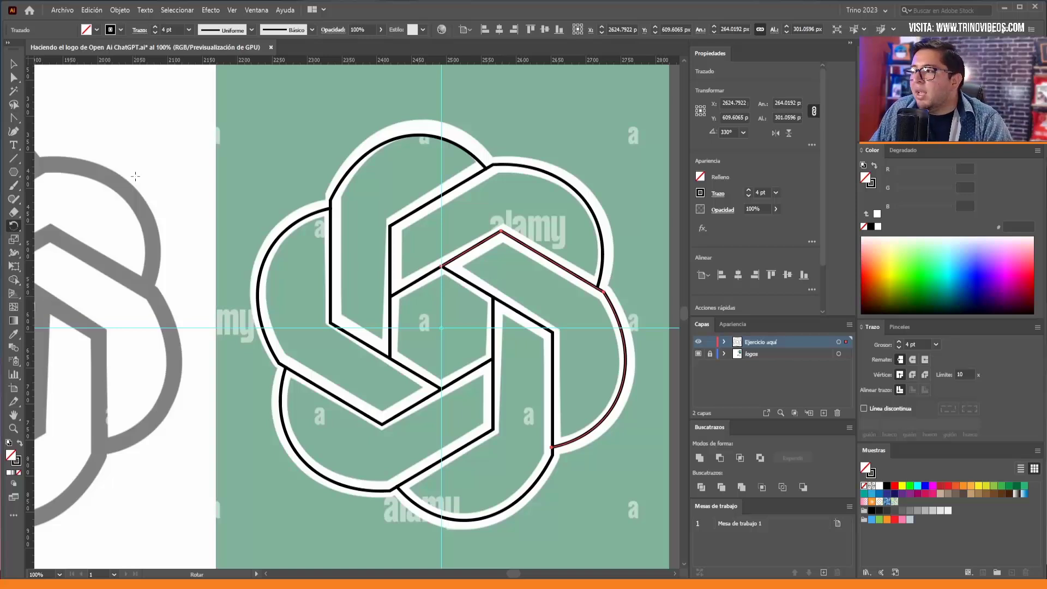
{"action": "left_click", "coordinate": [13, 64]}
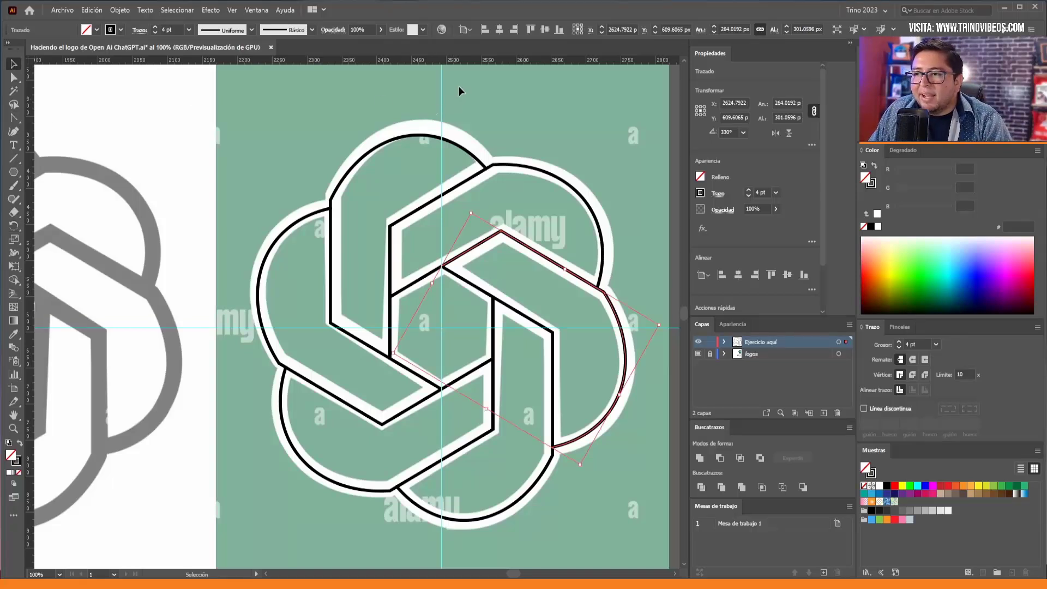
{"action": "left_click", "coordinate": [442, 88]}
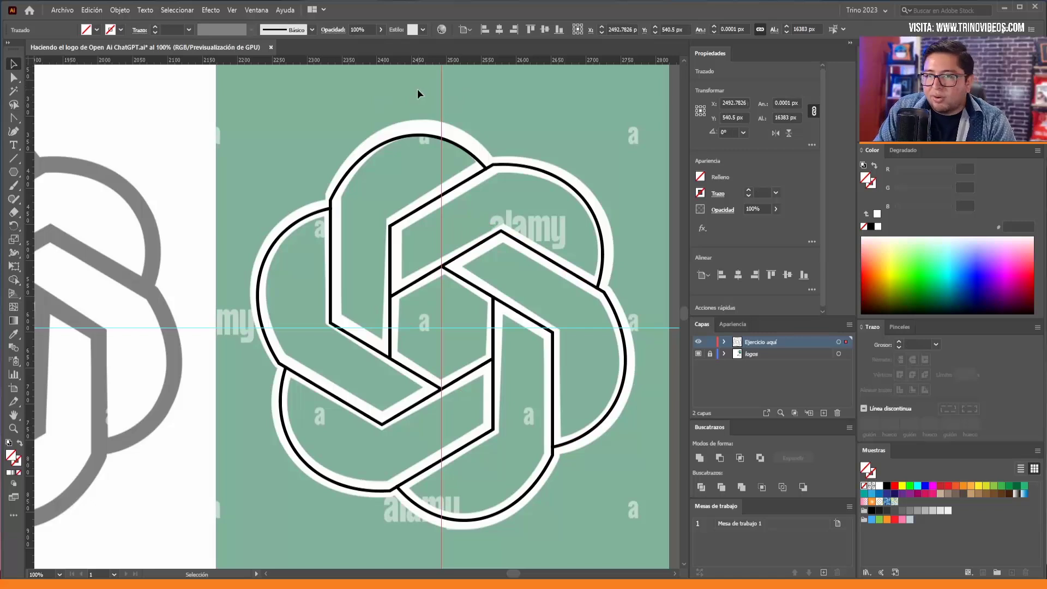
Delete both the vertical and horizontal guides
{"action": "key", "text": "Delete"}
{"action": "left_click", "coordinate": [224, 328]}
{"action": "key", "text": "Delete"}
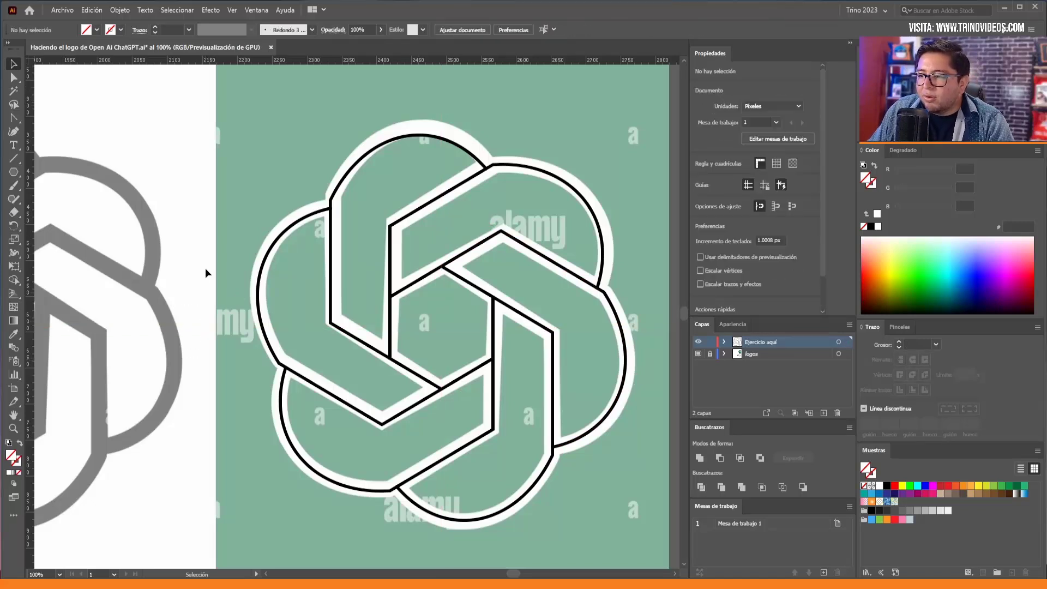
{"action": "scroll", "coordinate": [205, 267], "scroll_direction": "down", "scroll_amount": 2}
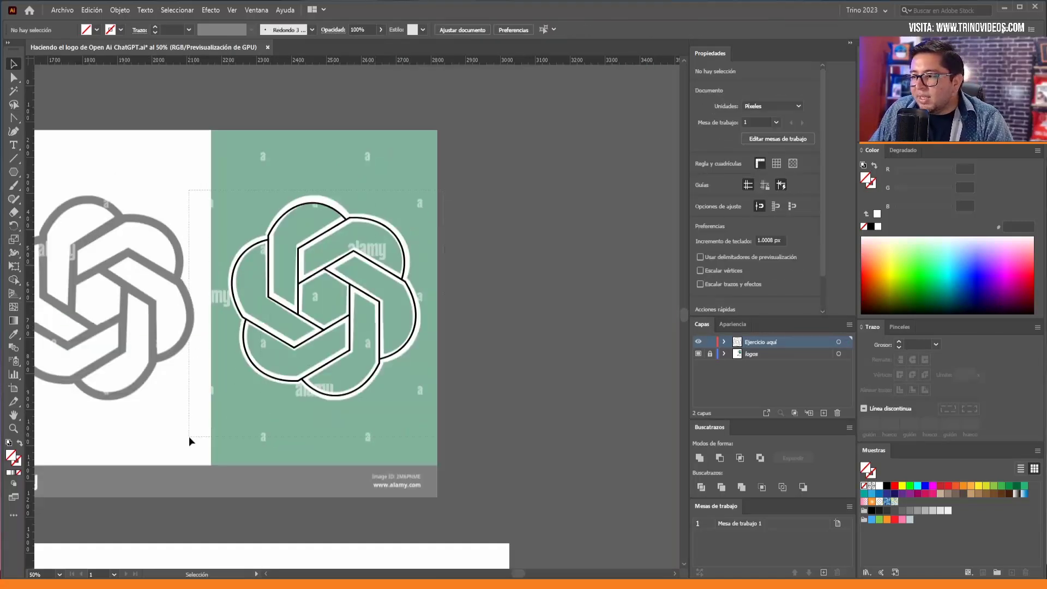
Group the six logo paths and Alt-drag a copy onto the gray pasteboard
{"action": "left_click", "coordinate": [316, 329]}
{"action": "right_click", "coordinate": [358, 289]}
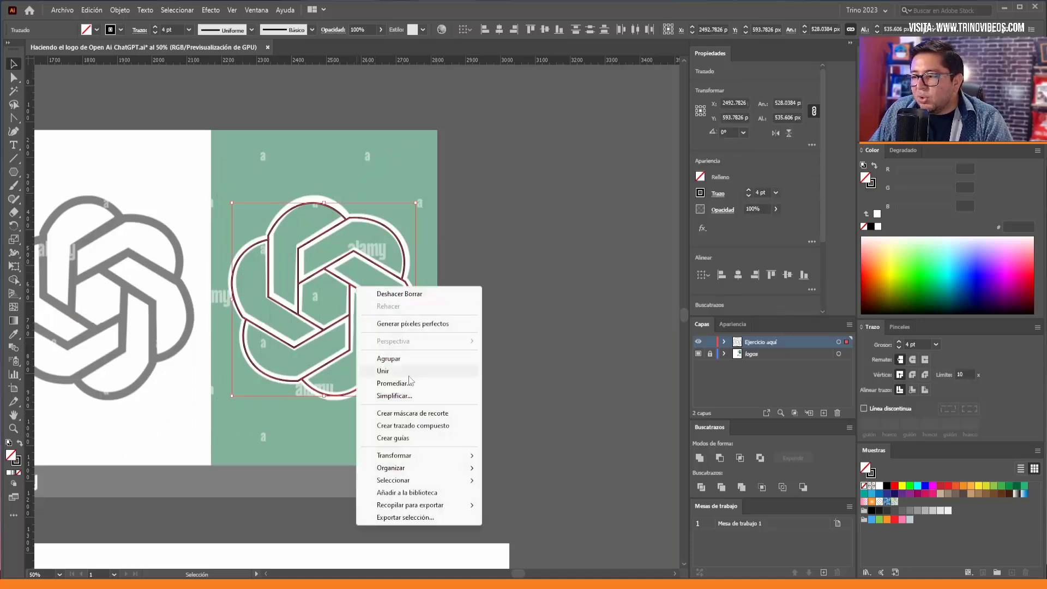
{"action": "left_click", "coordinate": [388, 358]}
{"action": "left_click", "coordinate": [466, 311]}
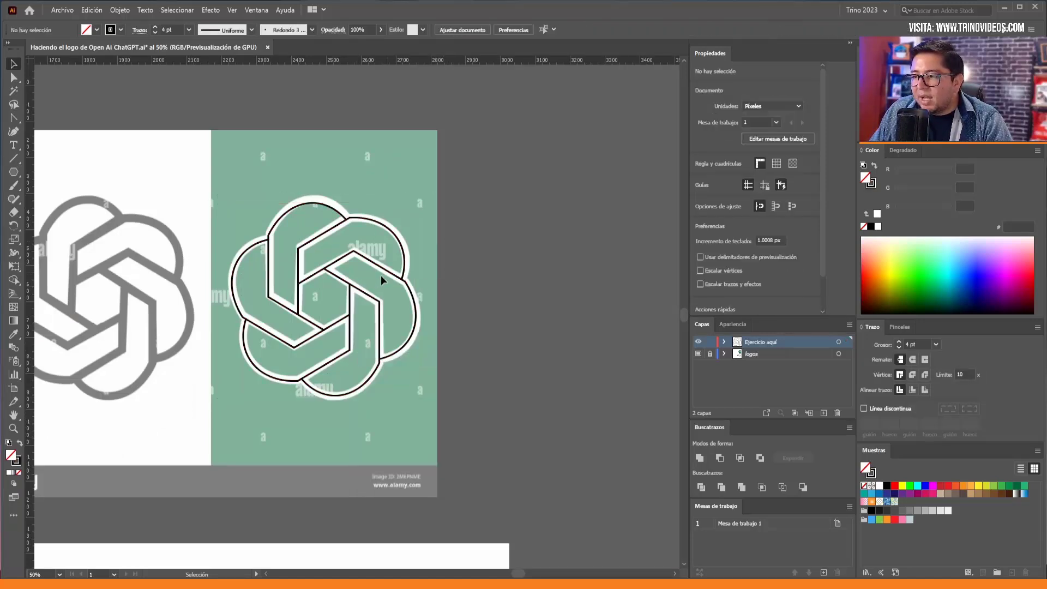
{"action": "left_click_drag", "start_coordinate": [339, 282], "coordinate": [594, 291]}
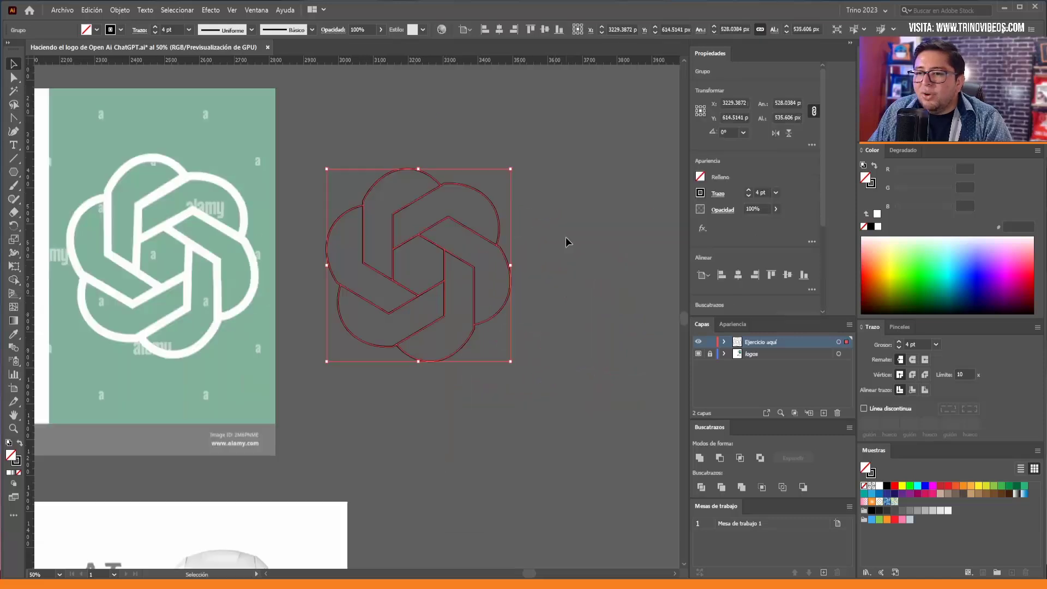
Give the copied logo a 29 pt stroke coloured white (FFFFFF)
{"action": "left_click", "coordinate": [749, 190]}
{"action": "left_click", "coordinate": [749, 190]}
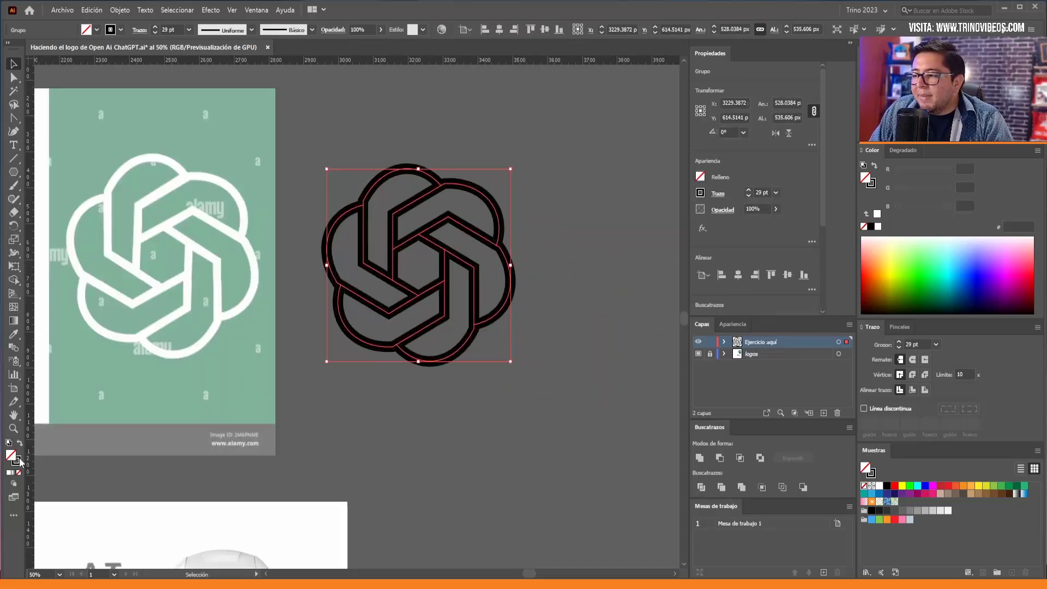
{"action": "double_click", "coordinate": [871, 183]}
{"action": "type", "text": "FFFFFF"}
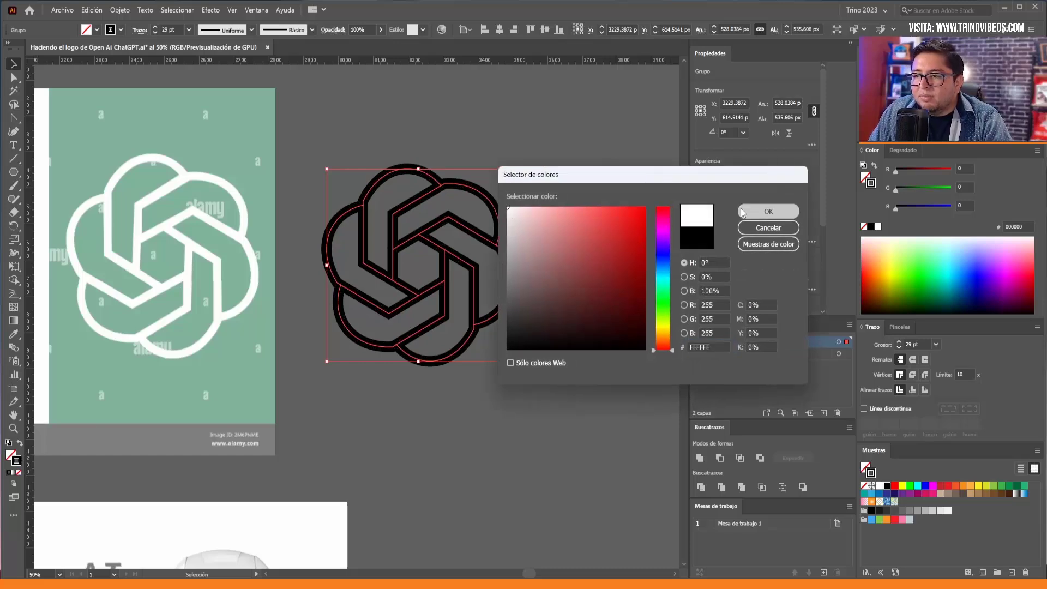
{"action": "left_click", "coordinate": [769, 212]}
{"action": "left_click", "coordinate": [591, 286]}
{"action": "scroll", "coordinate": [378, 172], "scroll_direction": "up", "scroll_amount": 2}
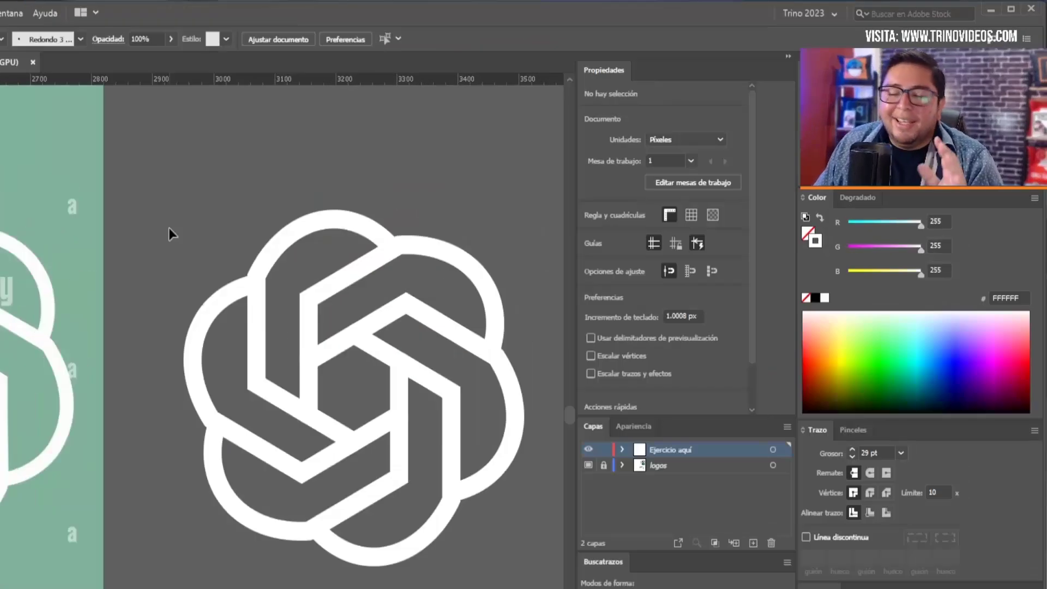